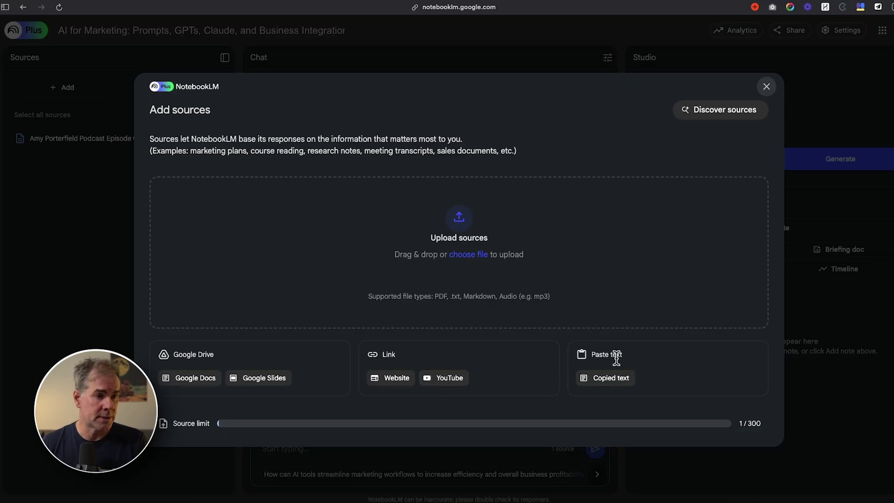
left_click(720, 113)
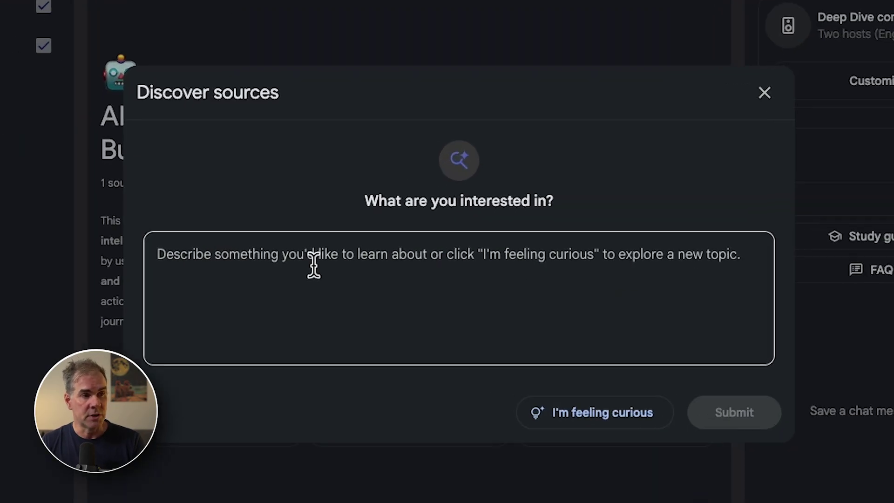
left_click(314, 266)
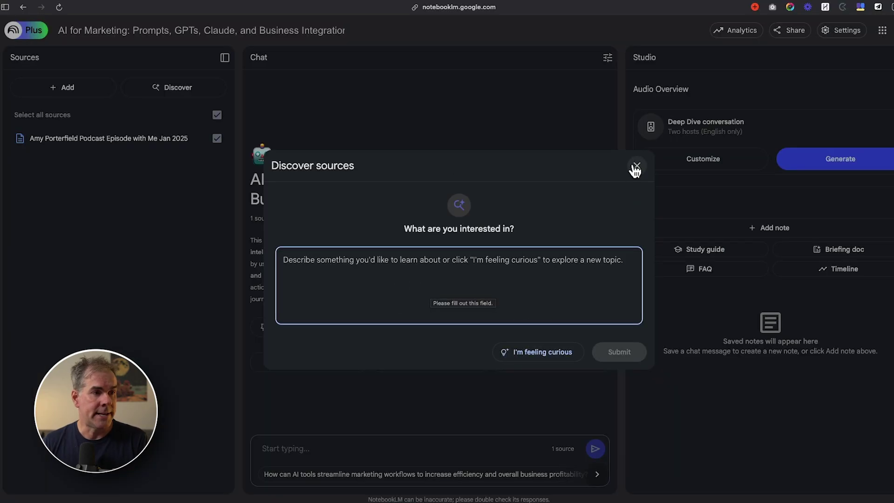
left_click(637, 166)
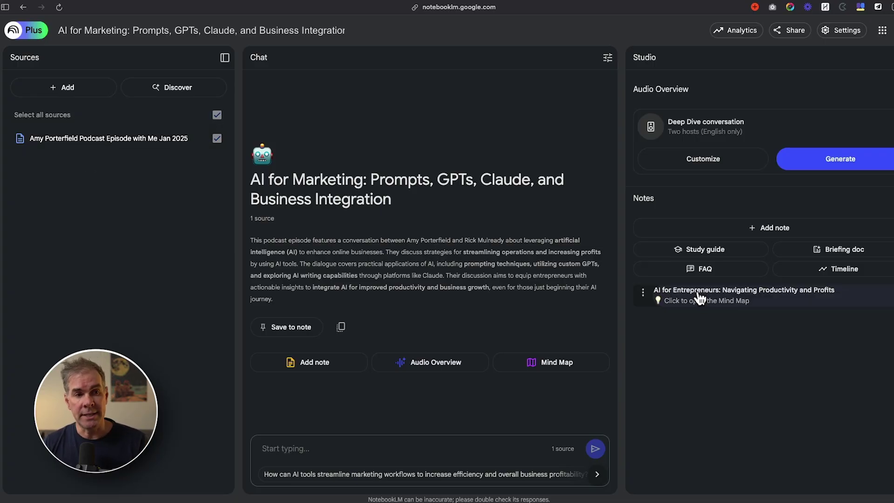
- Open the mind map "AI for Entrepreneurs: Navigating Productivity and Profits" and expand its AI Learning & Implementation branch to view the subtopics
left_click(699, 297)
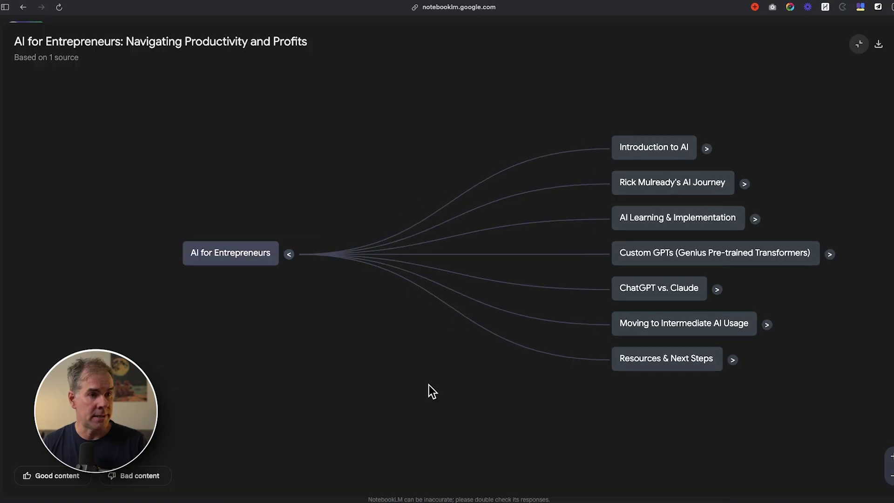
left_click_drag(381, 381, 348, 378)
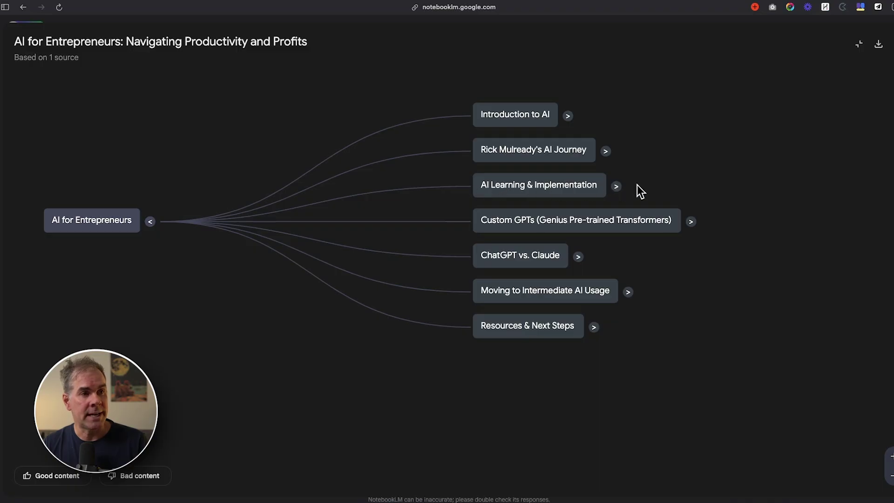
left_click(616, 187)
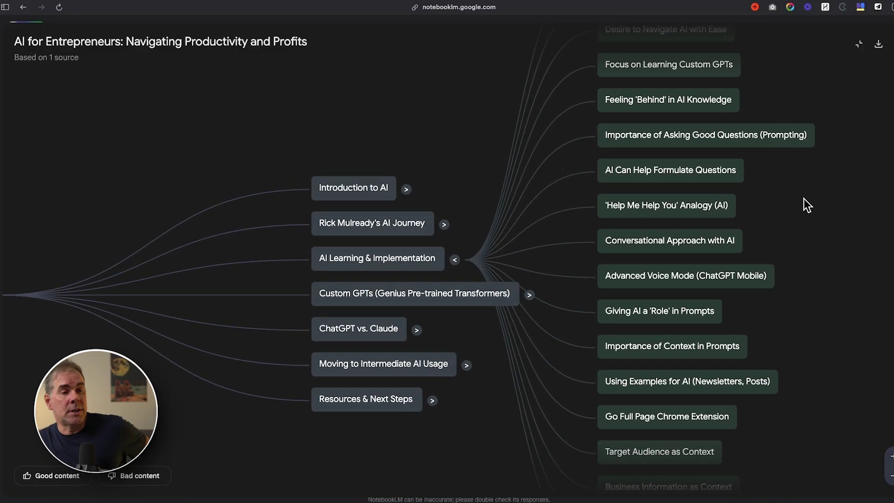
scroll(823, 244, "down", 5)
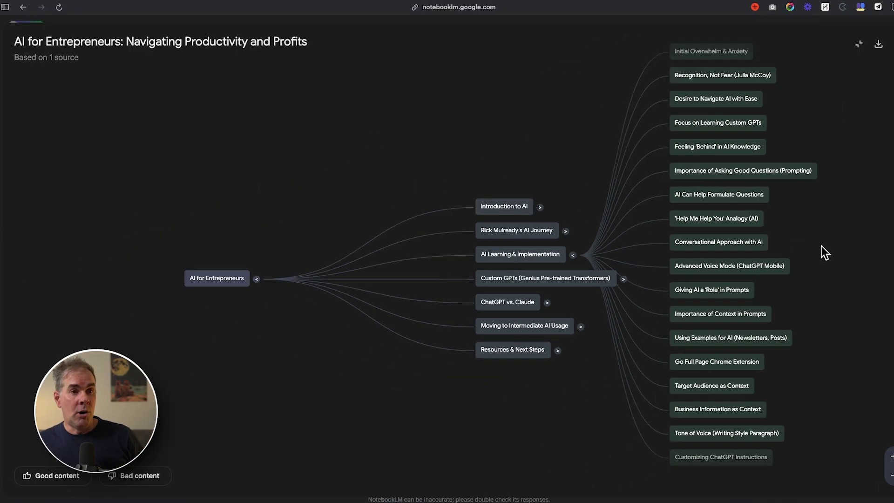
scroll(822, 247, "right", 5)
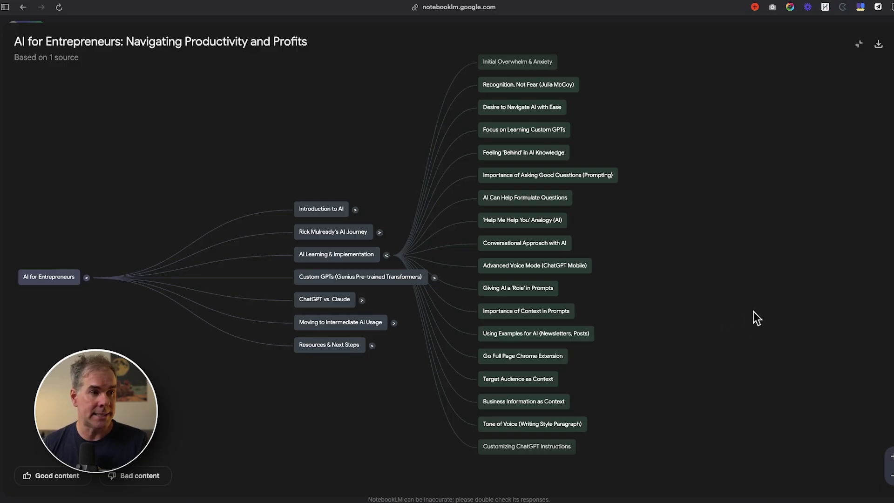
- Collapse the AI Learning & Implementation branch and expand the Custom GPTs (Genius Pre-trained Transformers) branch to view its subtopics
left_click(386, 256)
scroll(625, 297, "up", 5)
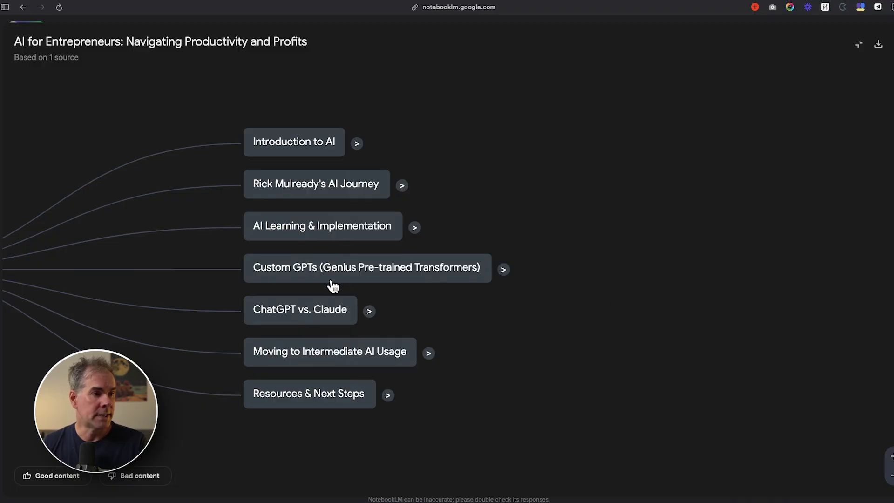
left_click(503, 271)
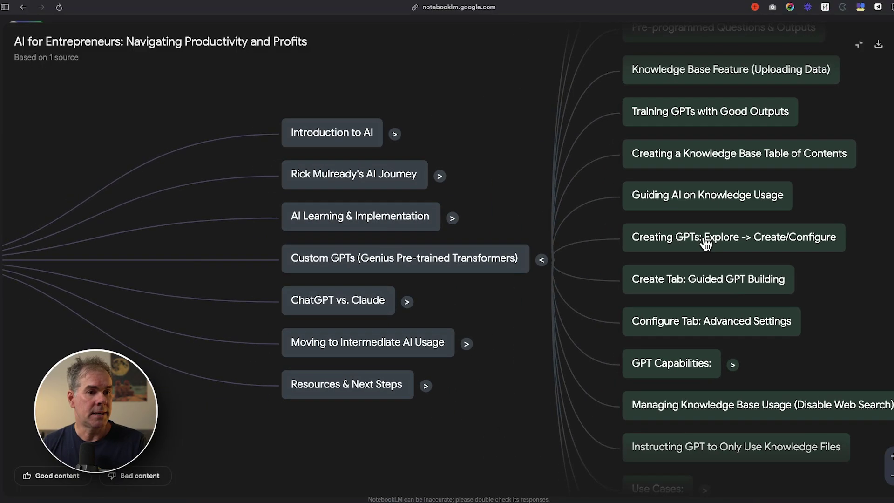
left_click_drag(839, 297, 730, 240)
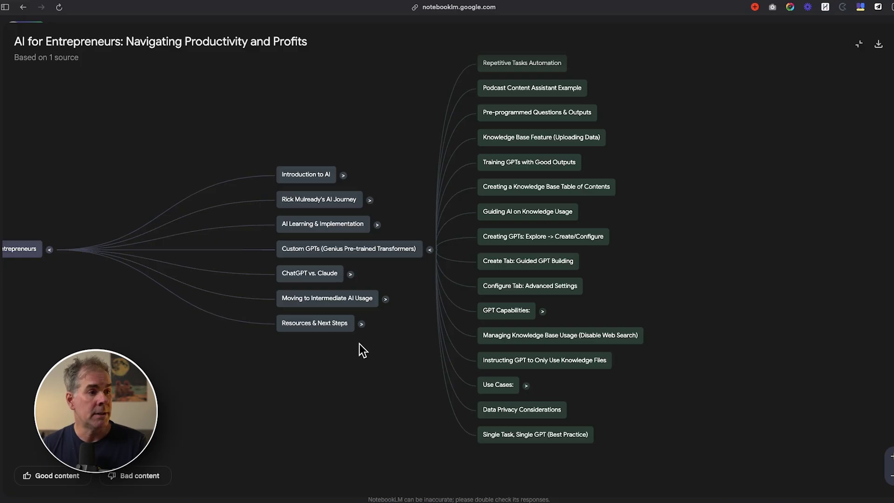
- Review a chat discussion generated from the mind map's Custom GPTs (Genius Pre-trained Transformers) node, and clear the chat
left_click(310, 252)
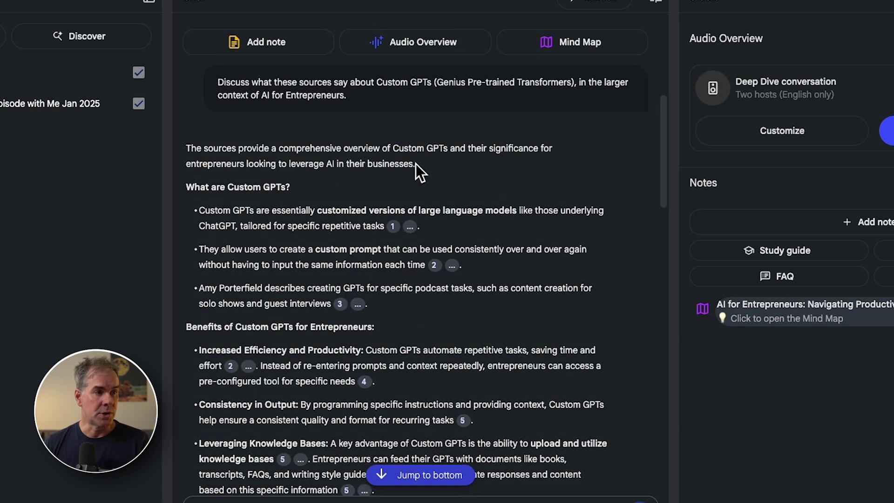
scroll(429, 266, "down", 1)
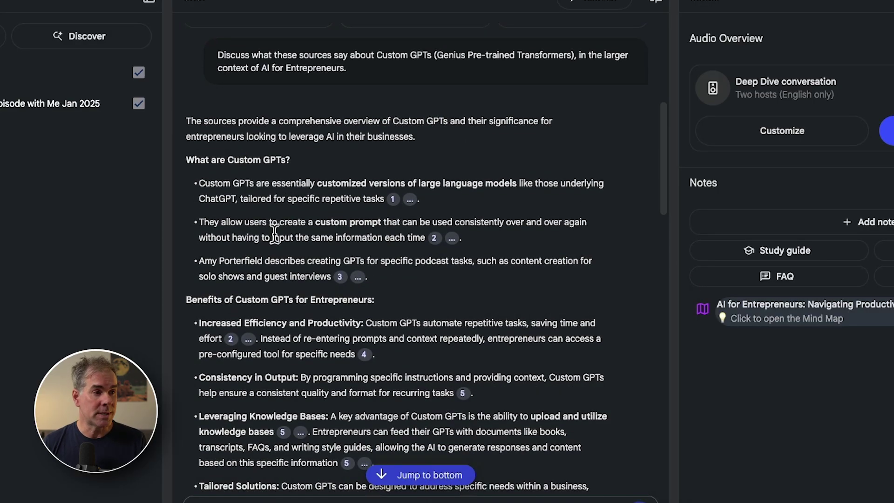
scroll(274, 232, "down", 8)
scroll(273, 230, "up", 12)
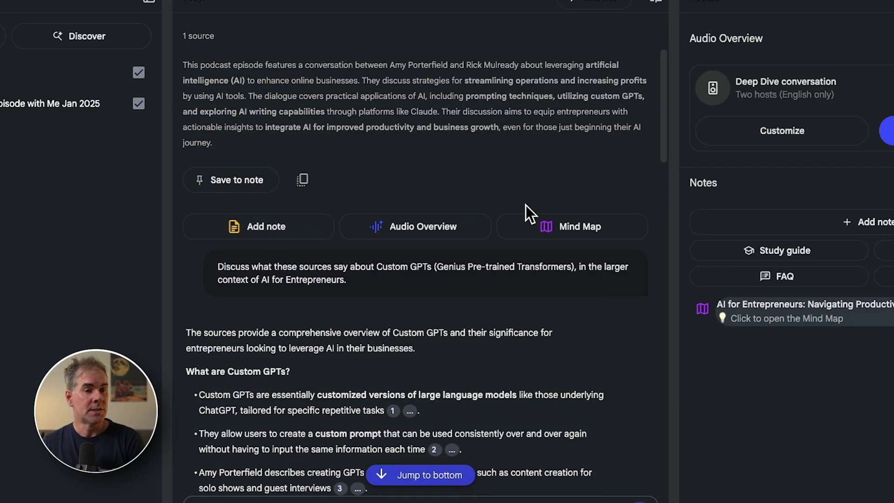
left_click(598, 4)
left_click(524, 278)
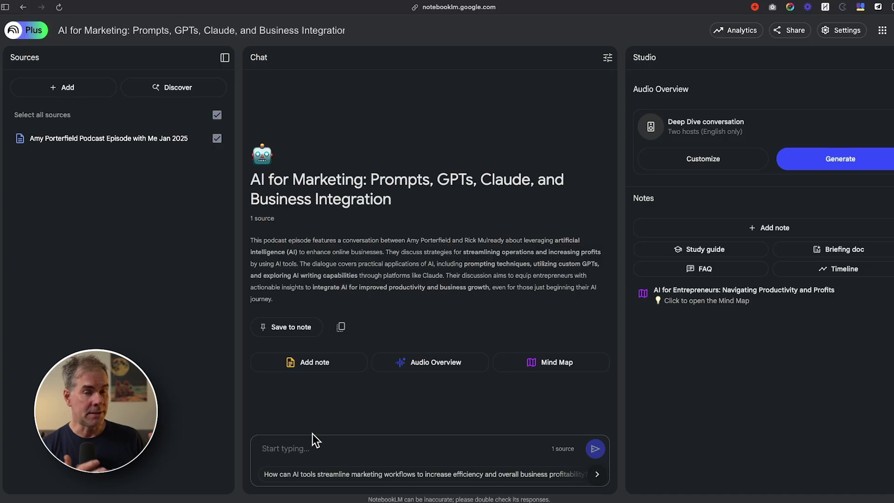
- Ask the chat, as an expert online course designer, for a 5 day email mini-course outline from the podcast episode's transcript, starting with beginner and moving towards intermediate topics
type("You are an expert online course designer. Create an outline for a 5 day mini-course based on the transcript of this podcast episode. Start with beginner and move towards intermediate topics.")
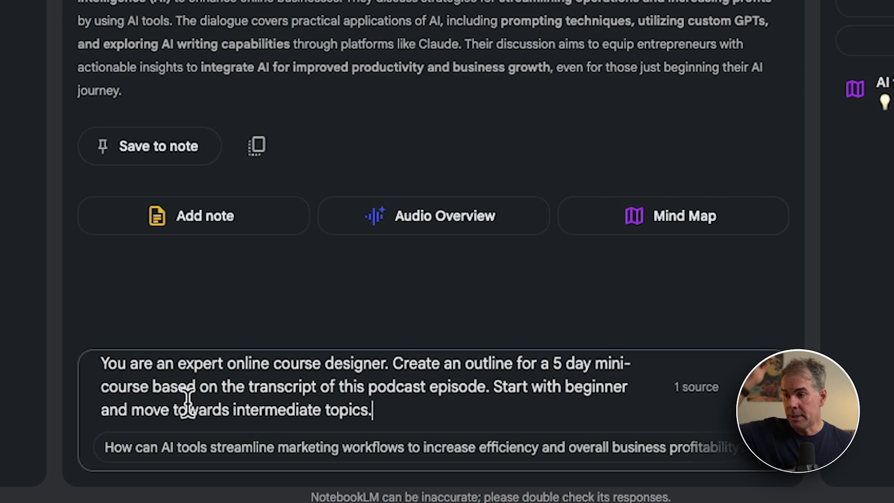
left_click(101, 386)
key("BackSpace")
key("BackSpace")
key("BackSpace")
key("BackSpace")
key("BackSpace")
type("email mini")
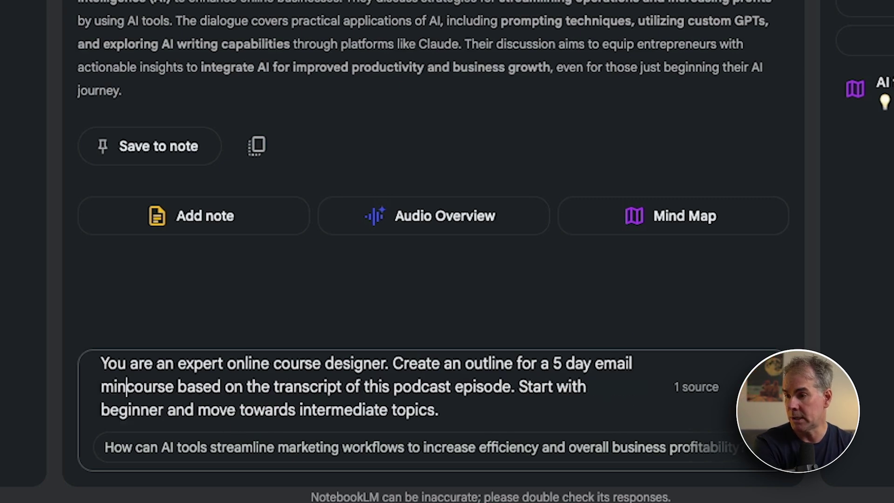
type("-")
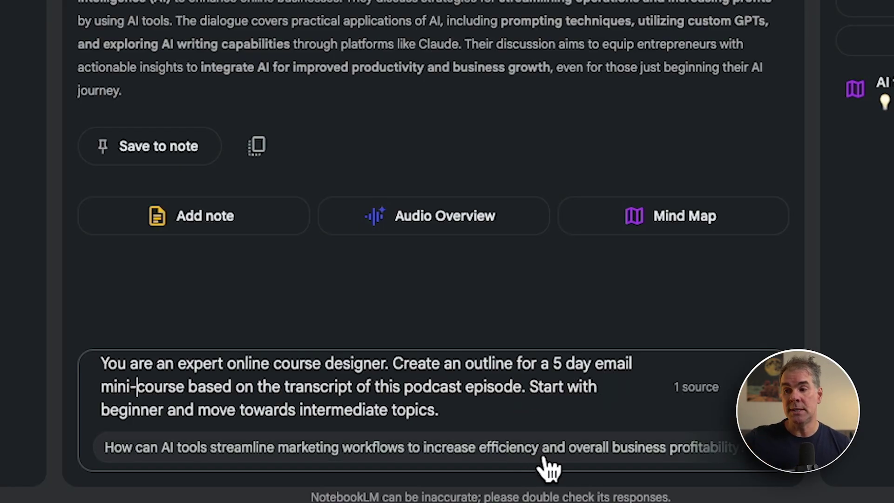
key("Return")
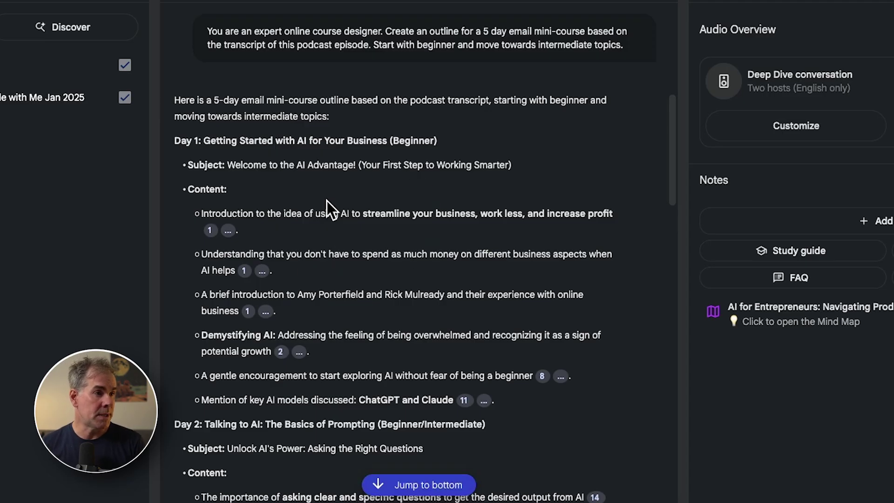
- Review the generated 5-day email mini-course outline through Day 5 and save it as a note
scroll(315, 150, "down", 2)
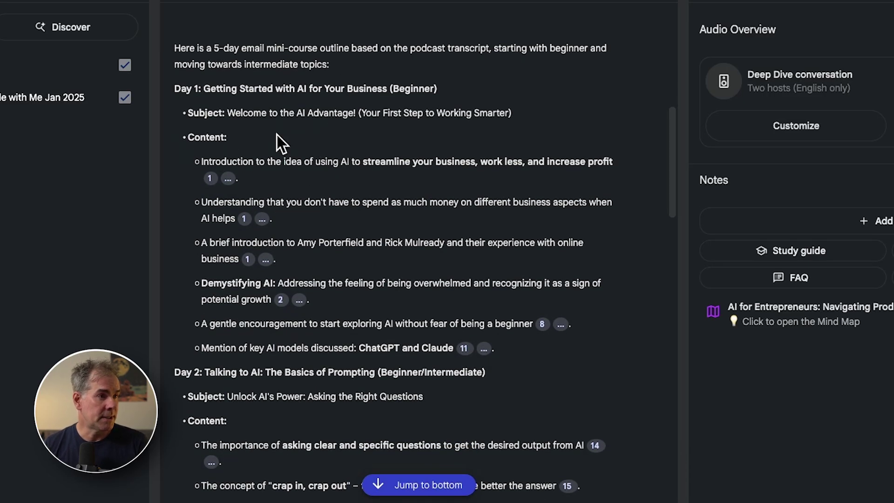
scroll(300, 244, "down", 5)
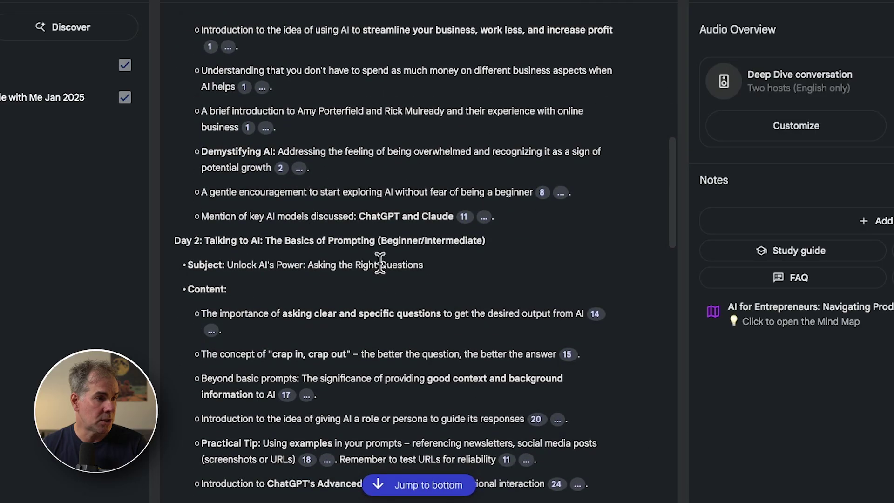
scroll(267, 259, "down", 20)
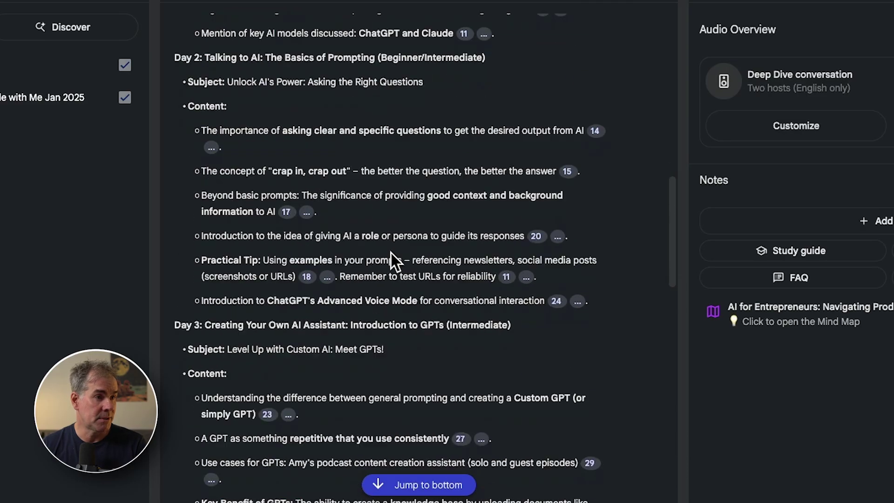
scroll(435, 256, "down", 6)
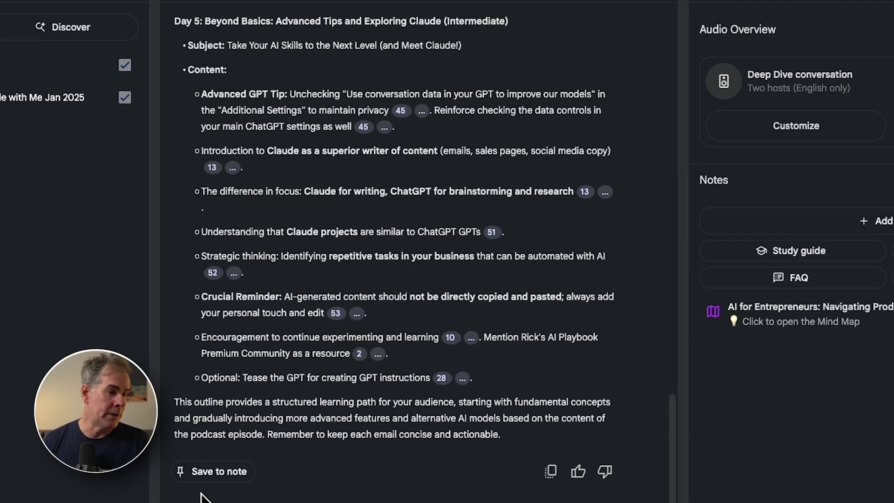
scroll(448, 296, "up", 1)
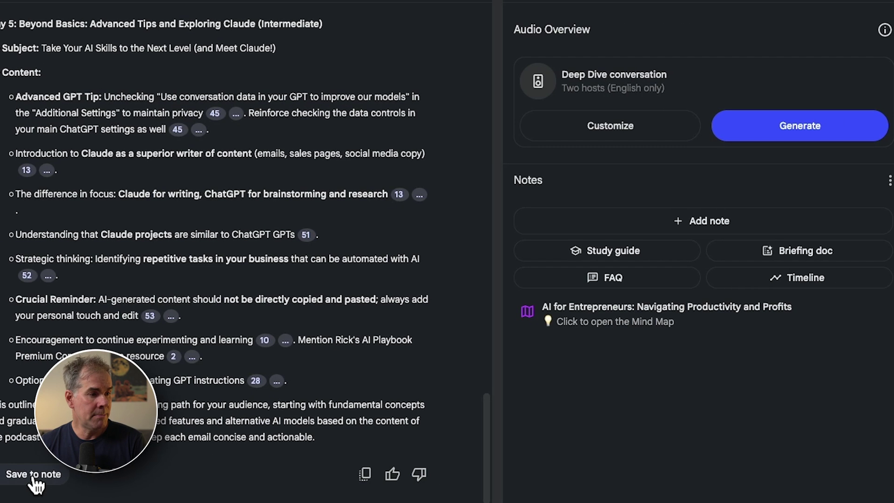
left_click(217, 474)
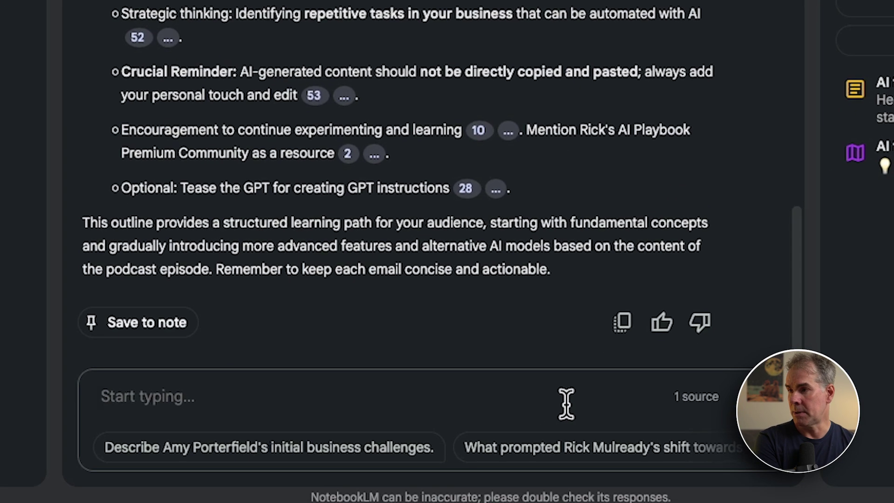
- Submit the chat prompt "write the day 1 email teaching these concepts from day 1"
type("write the d")
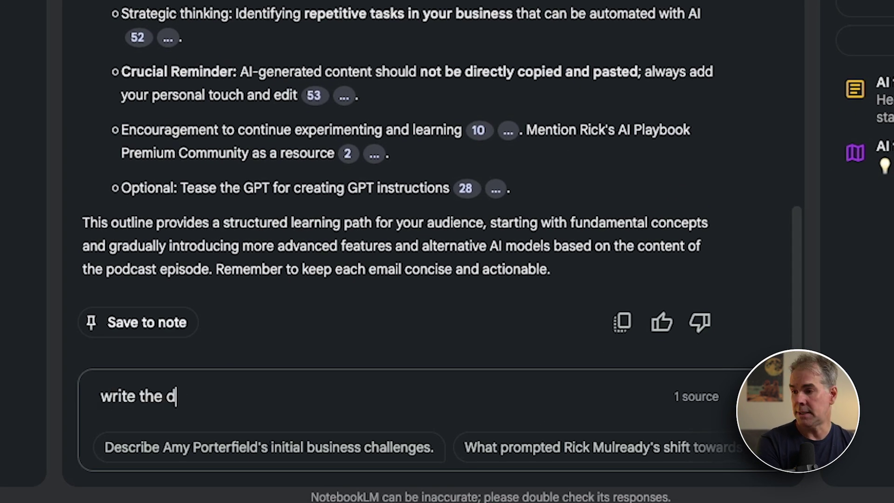
type("ay 1 email teach")
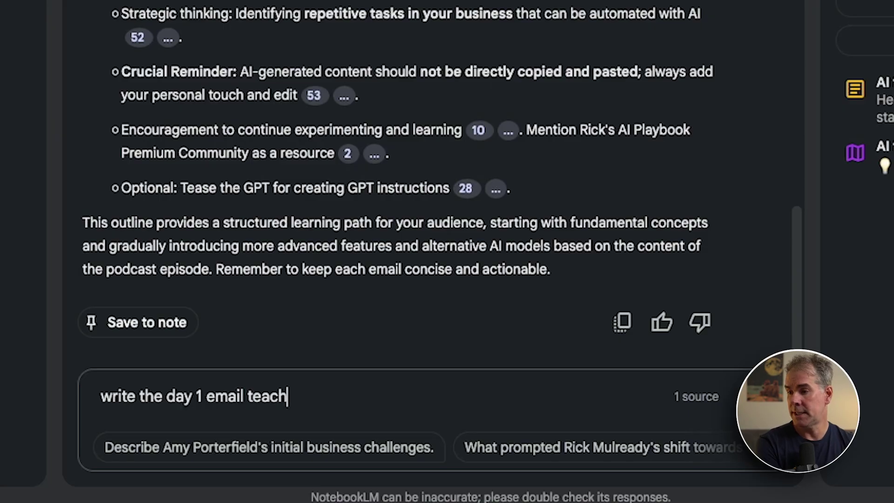
type("ing these concept")
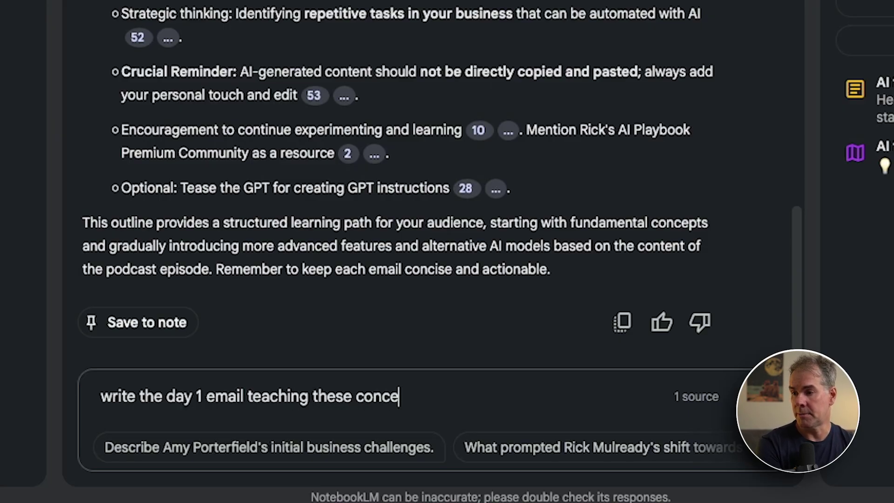
type("s from day 1")
key("Return")
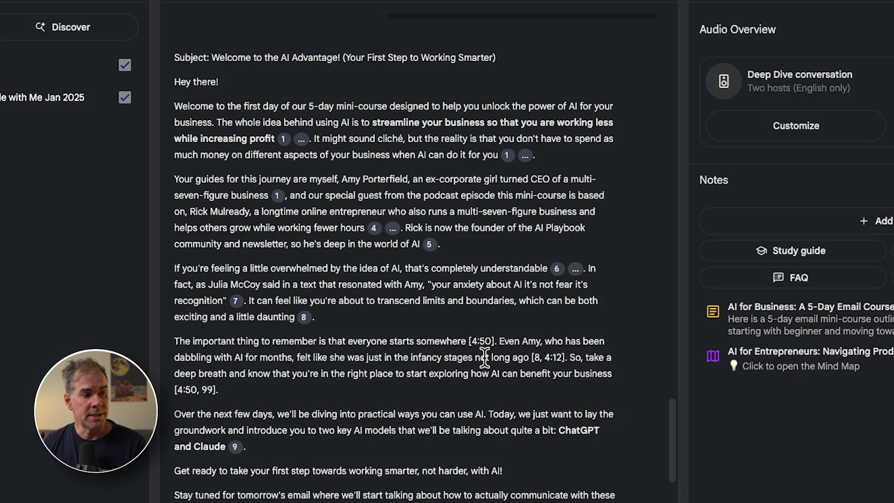
- Ask the chat to make the email easier to read, teaching specifically the Day 1 content, and written from the podcast guest
scroll(483, 359, "down", 2)
scroll(483, 359, "up", 1)
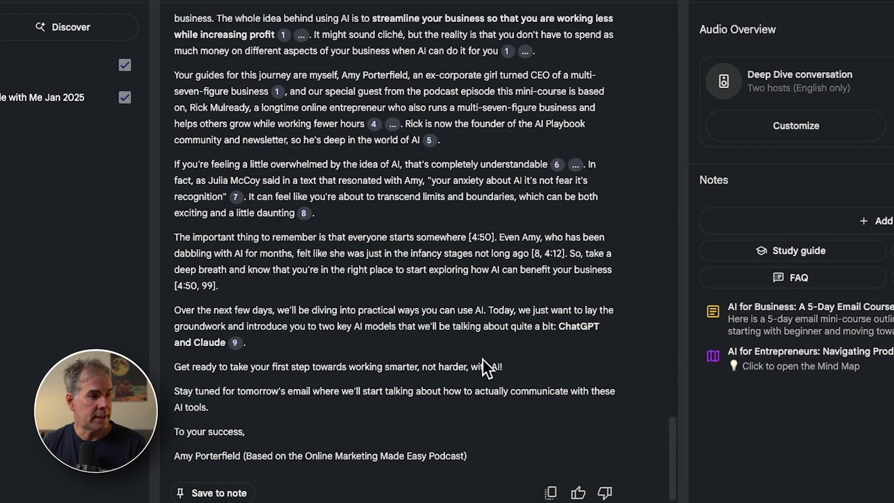
scroll(315, 362, "up", 1)
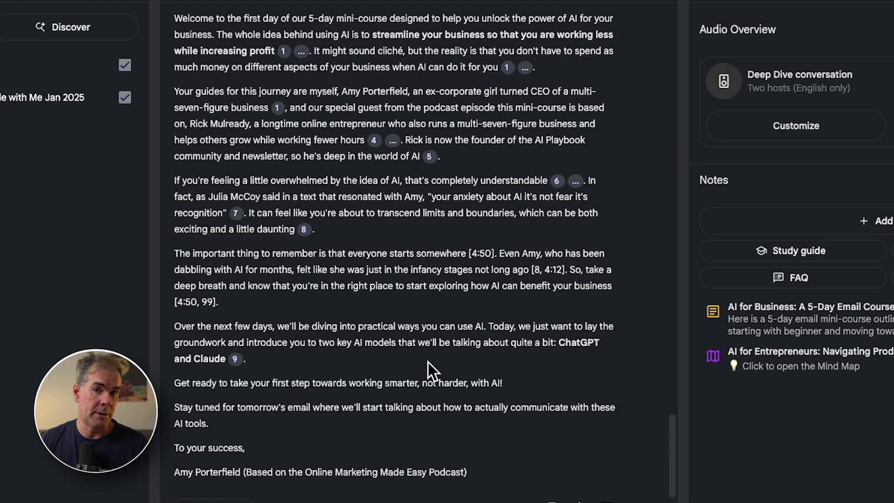
scroll(442, 389, "up", 1)
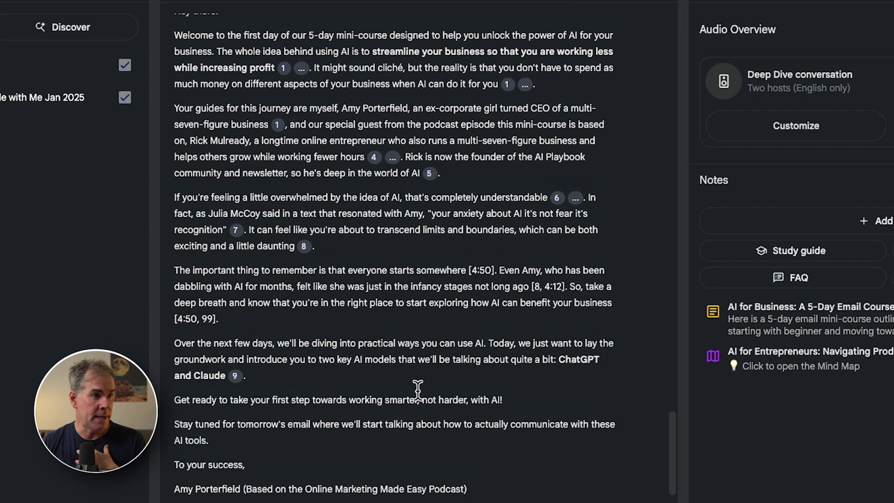
scroll(375, 280, "up", 3)
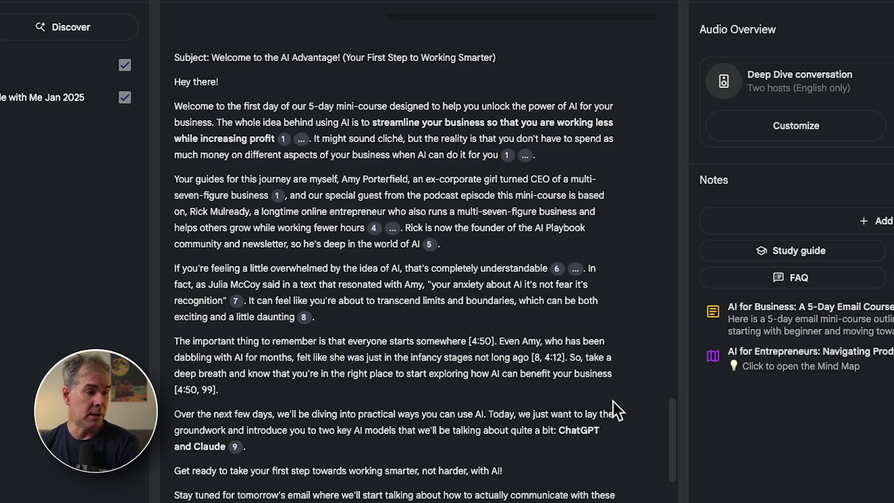
type("make the email eas")
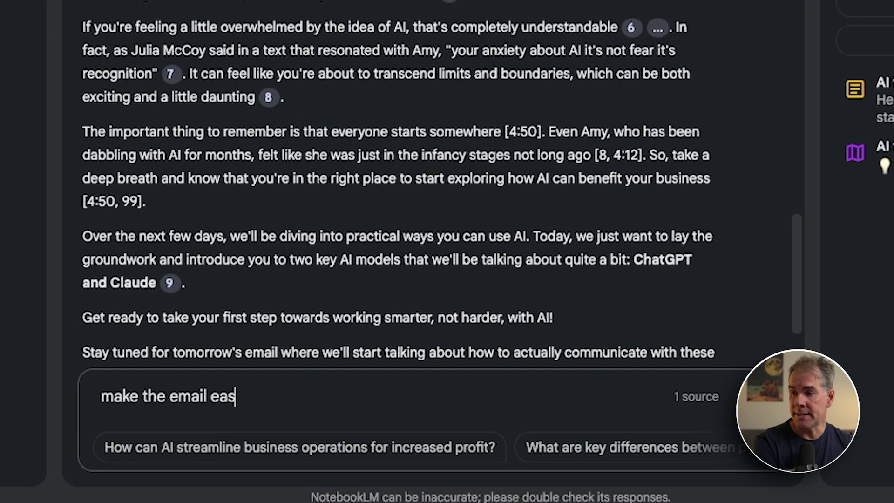
type("ier to read, teaching specifically")
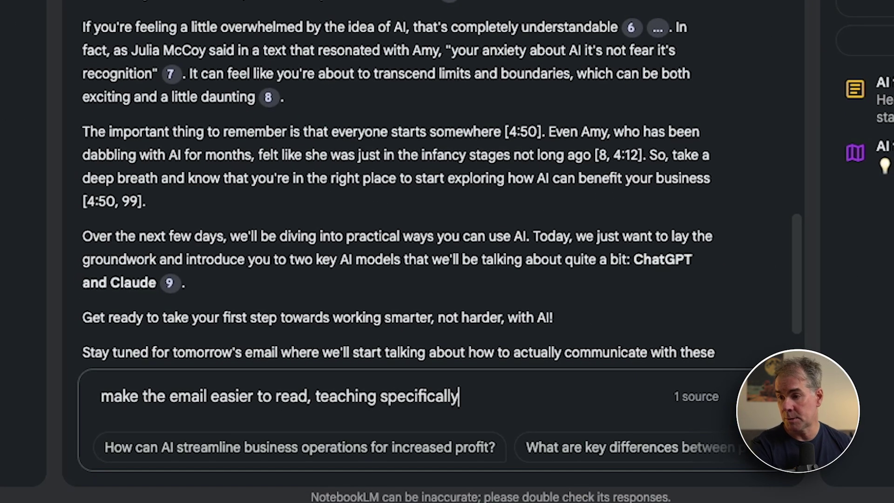
type(" the Day 1 content. Also, make the email from ")
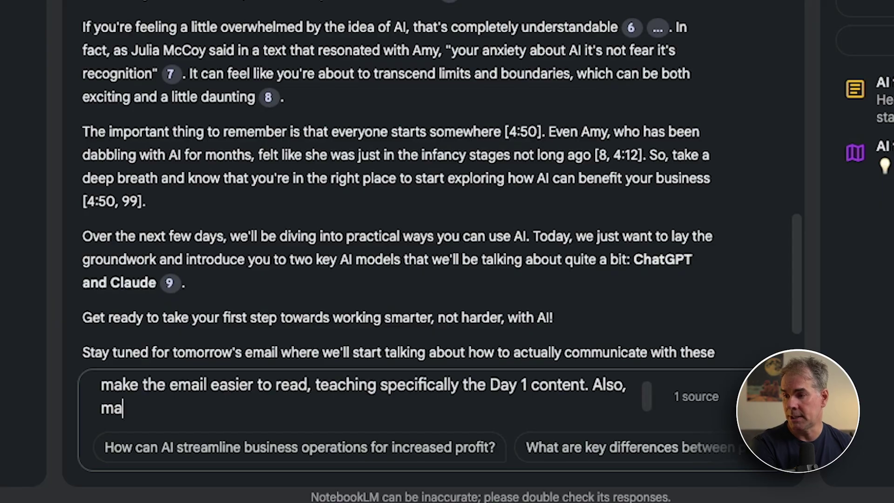
type("Rick, the guest")
key("Return")
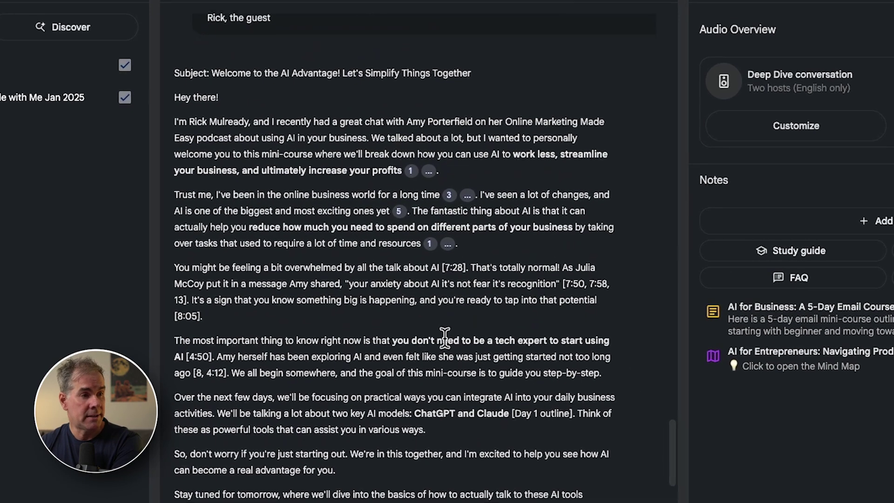
- Submit the chat prompt "write a 5-minute training video script teaching the day 1 content"
scroll(449, 312, "down", 3)
scroll(438, 331, "up", 2)
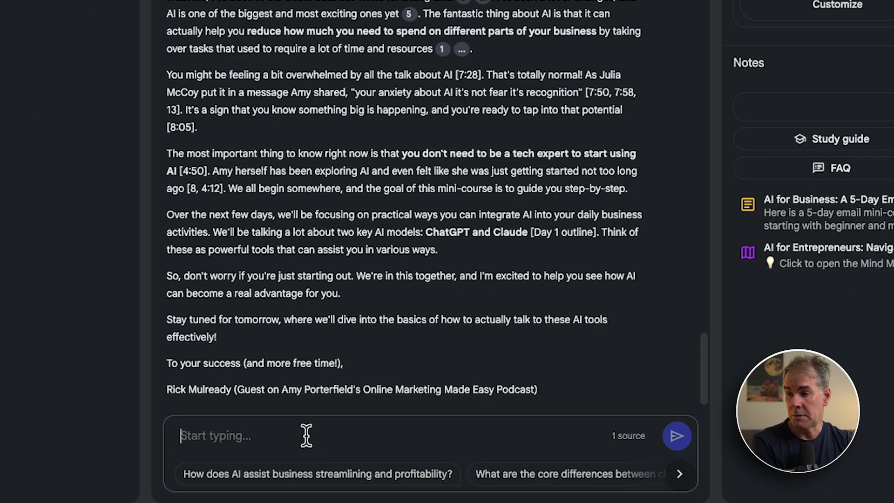
type("write a 5-minute training video sc")
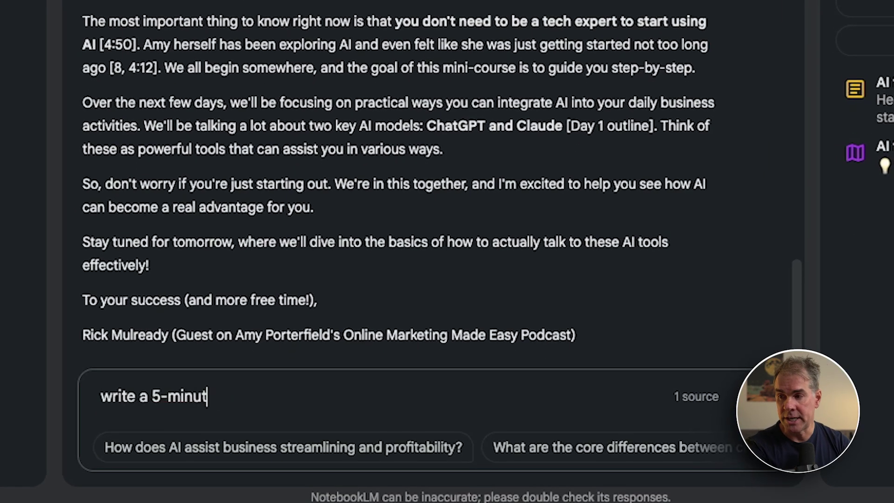
type("ript teaching the day 1 content")
key("Return")
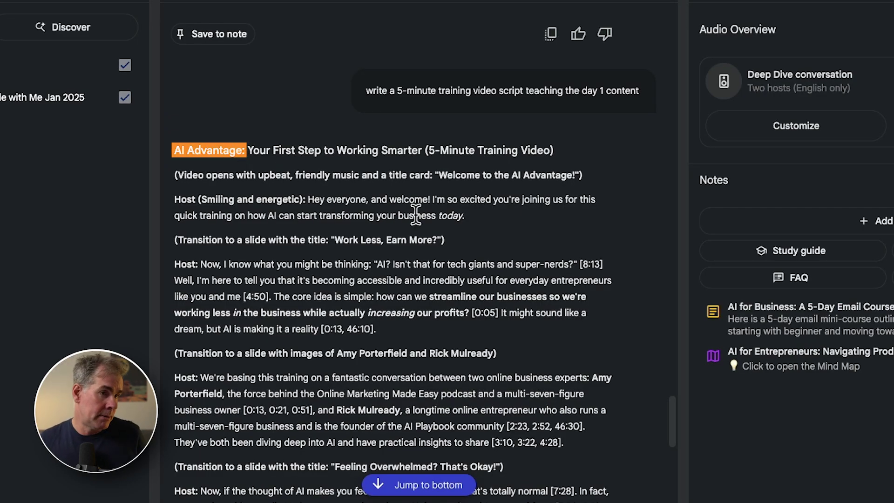
- Review the 5-minute training video script and the Day 1 email drafts generated before it
scroll(509, 233, "down", 5)
scroll(500, 252, "up", 15)
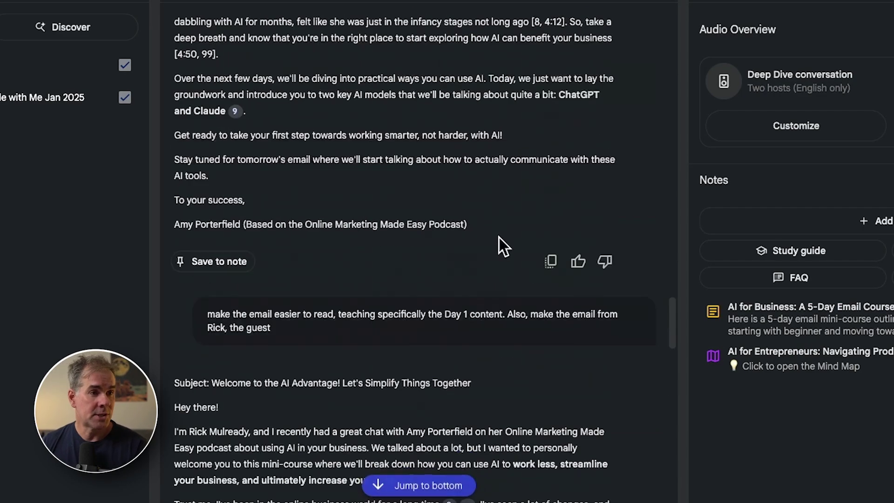
scroll(494, 215, "up", 2)
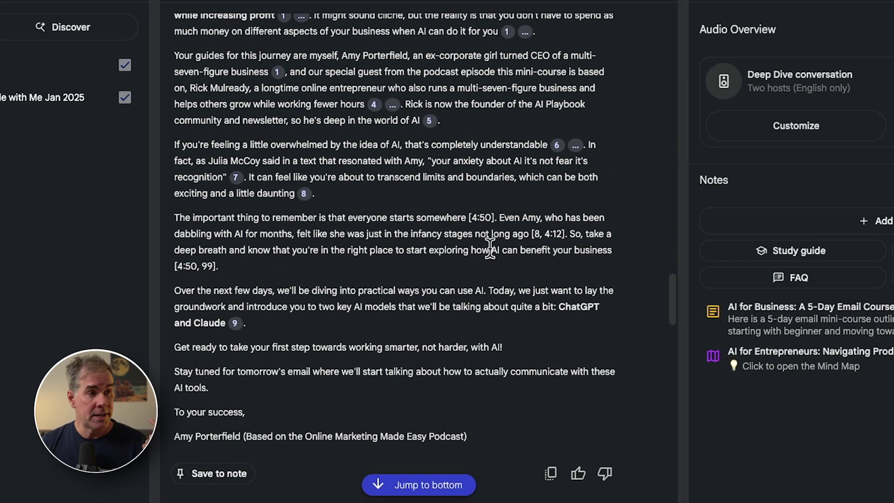
scroll(489, 245, "up", 1)
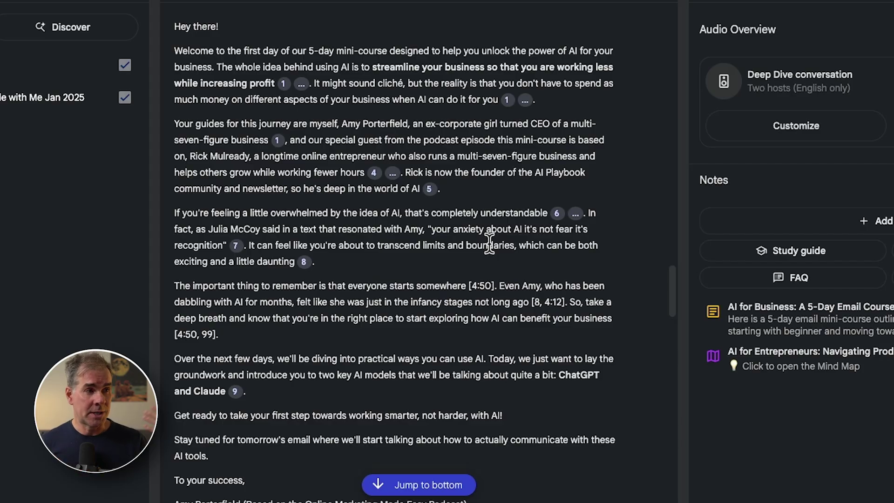
scroll(487, 276, "down", 9)
scroll(493, 279, "down", 6)
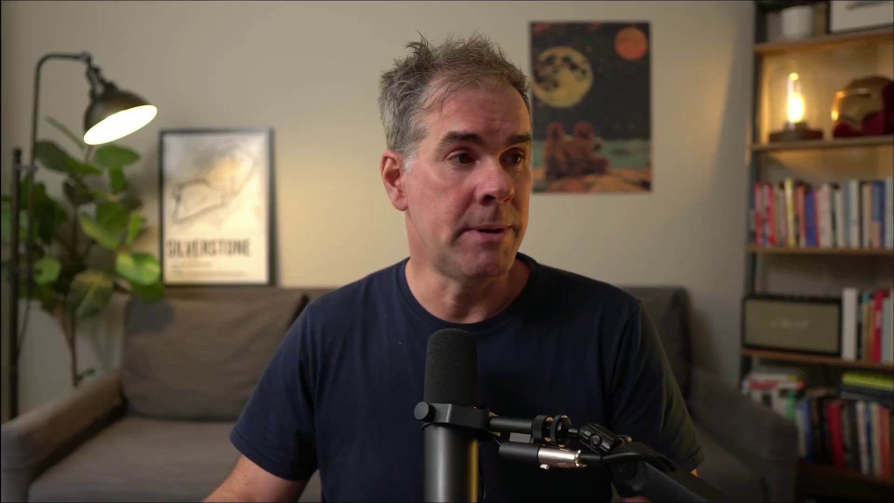
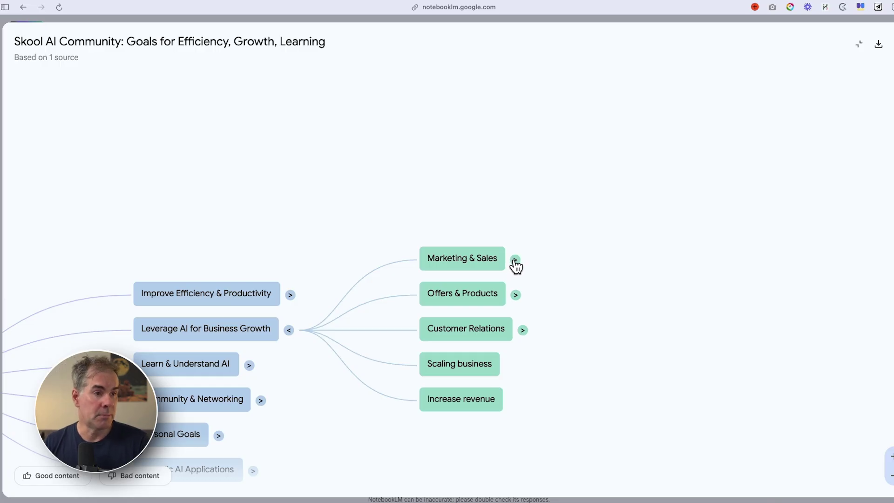
- Explore the Skool AI Community mind map and generate a chat discussion from the Custom GPTs node under Learn & Understand AI
left_click(515, 260)
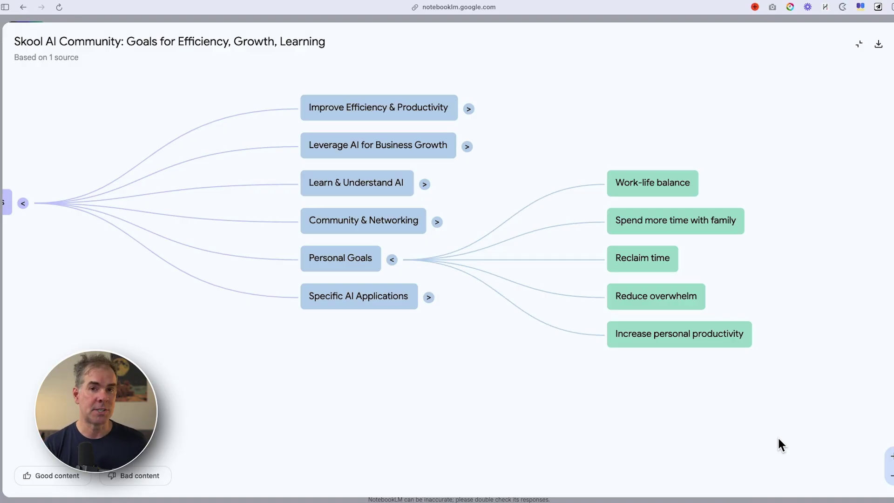
left_click(392, 260)
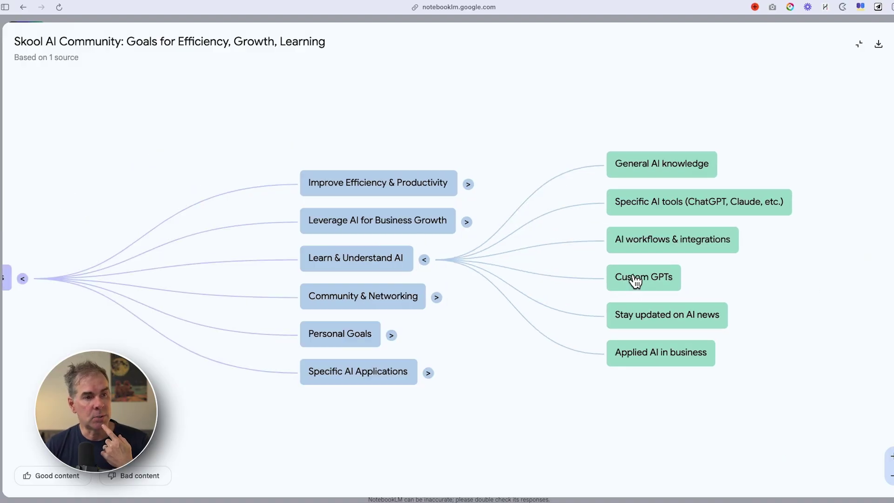
left_click(636, 279)
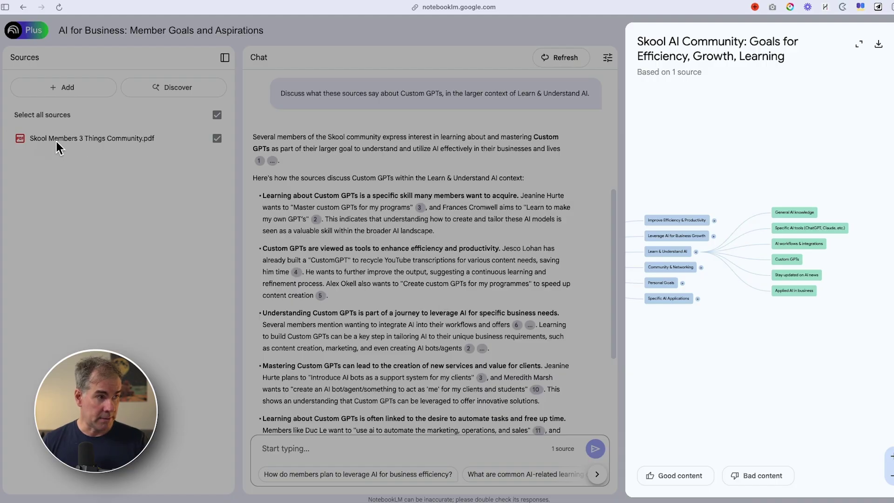
left_click(429, 259)
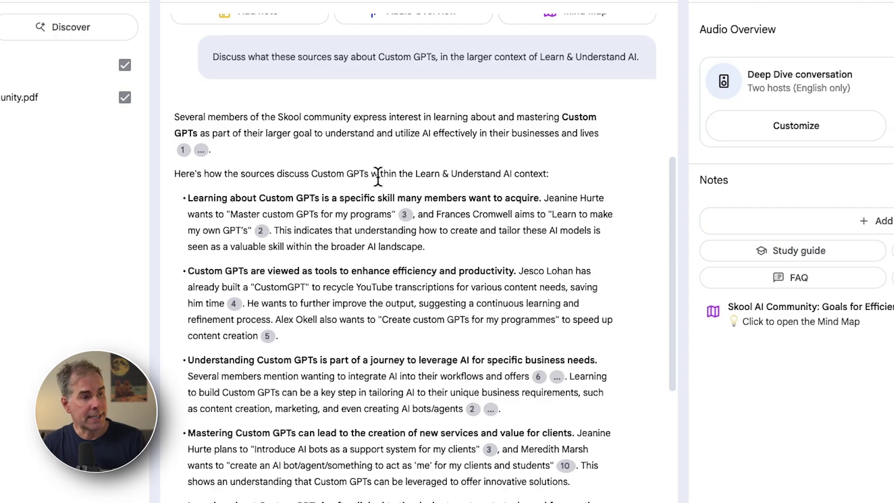
scroll(399, 334, "up", 1)
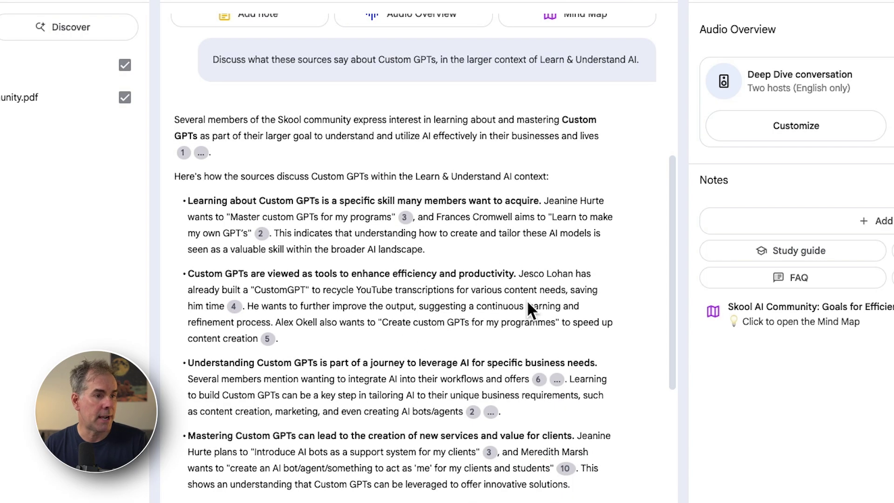
- Discover new sources on "How to get started with ChatGPT's custom GPTs"
left_click(65, 25)
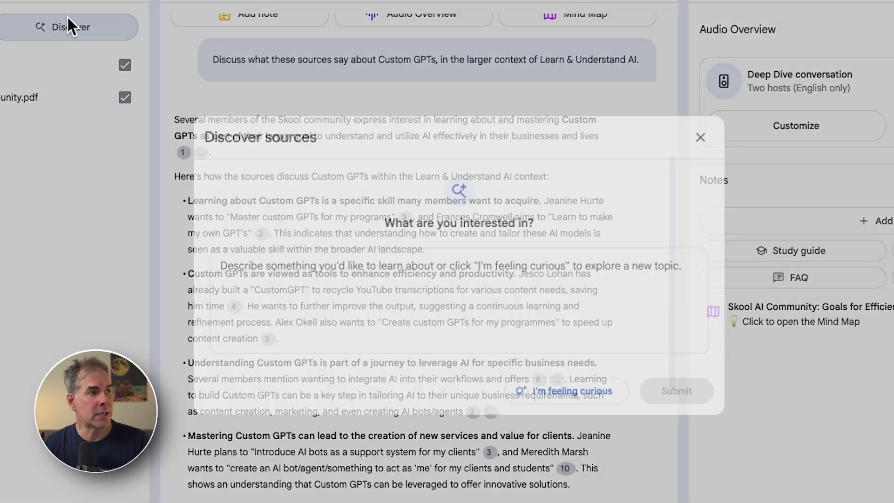
left_click(350, 284)
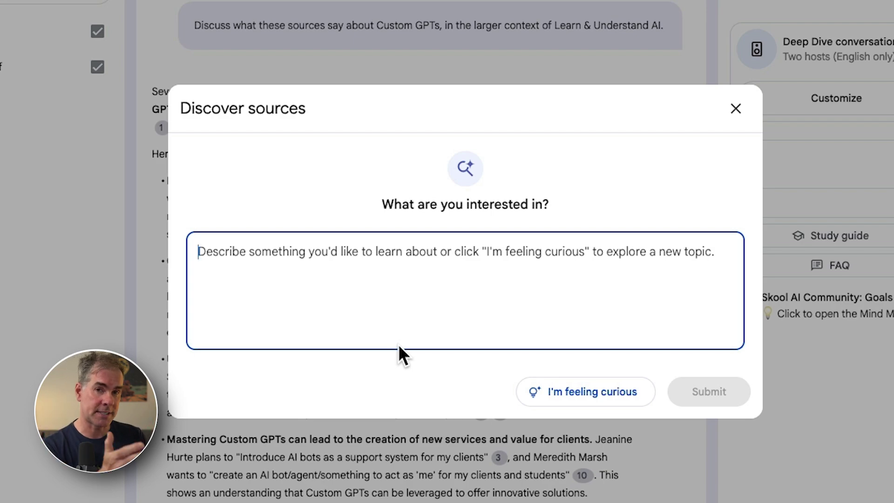
type("How to get started with custom GPTs")
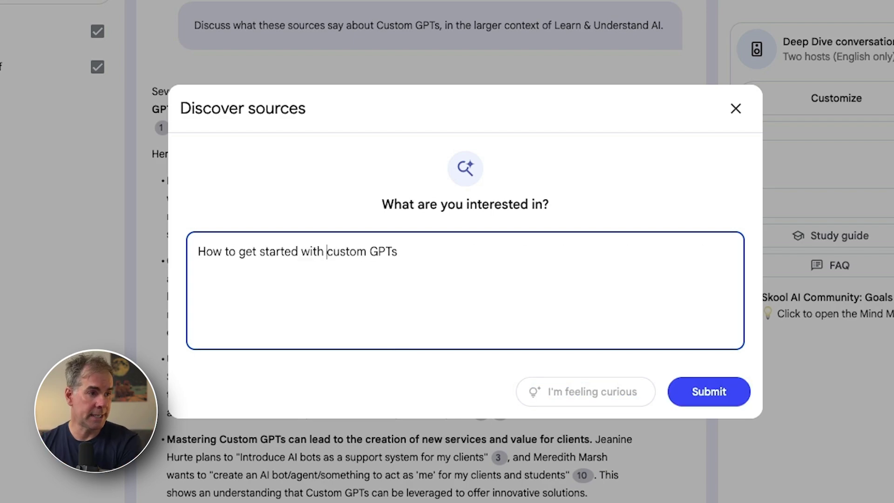
left_click(327, 251)
type("ChatGPT")
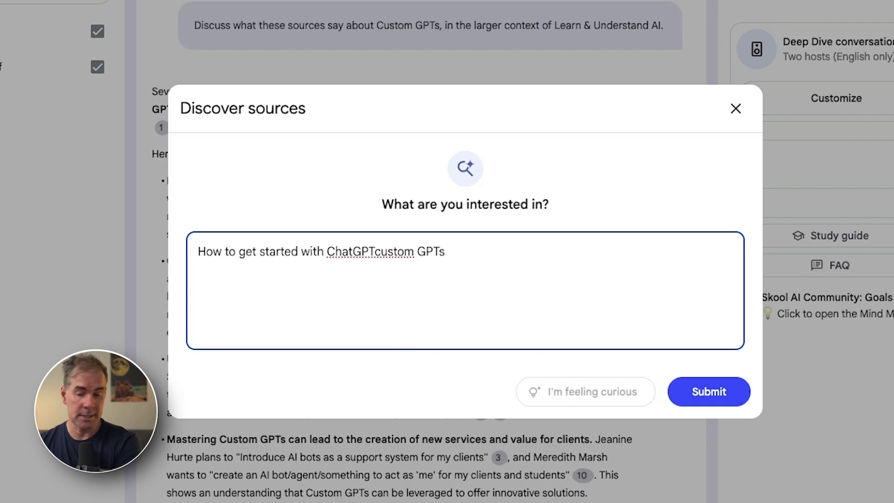
type("'s")
left_click(460, 251)
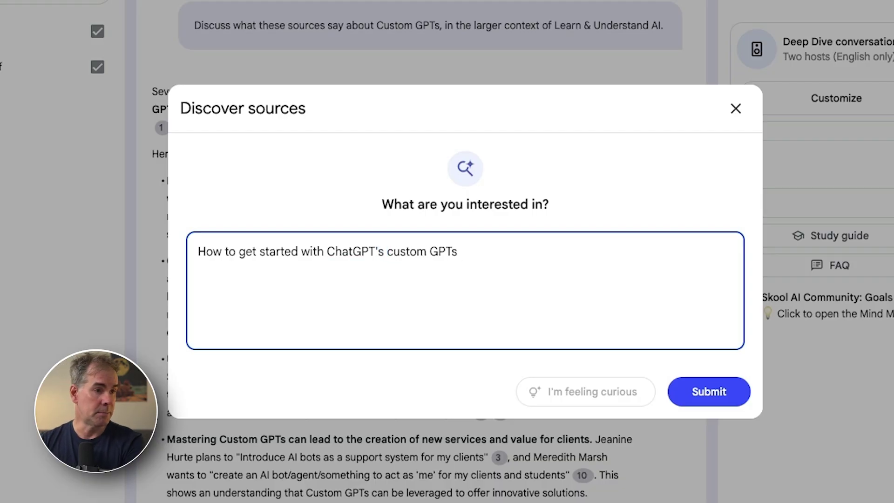
left_click(709, 392)
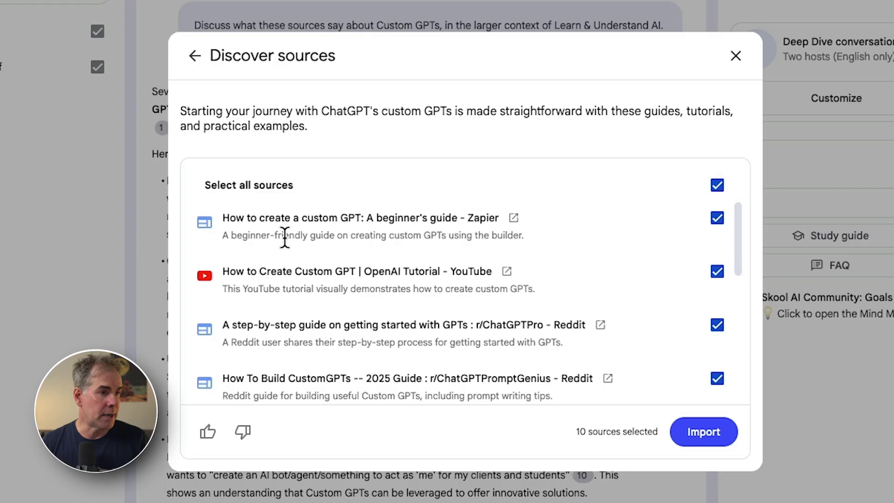
- Import the discovered sources except "What are Custom GPTs? Plus a few examples we've built. (Updated May 2024)"
scroll(519, 256, "down", 1)
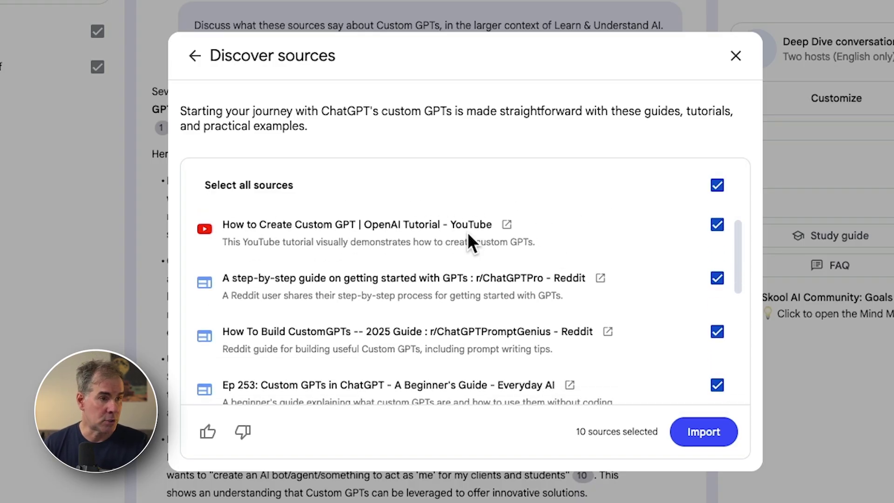
scroll(470, 233, "down", 5)
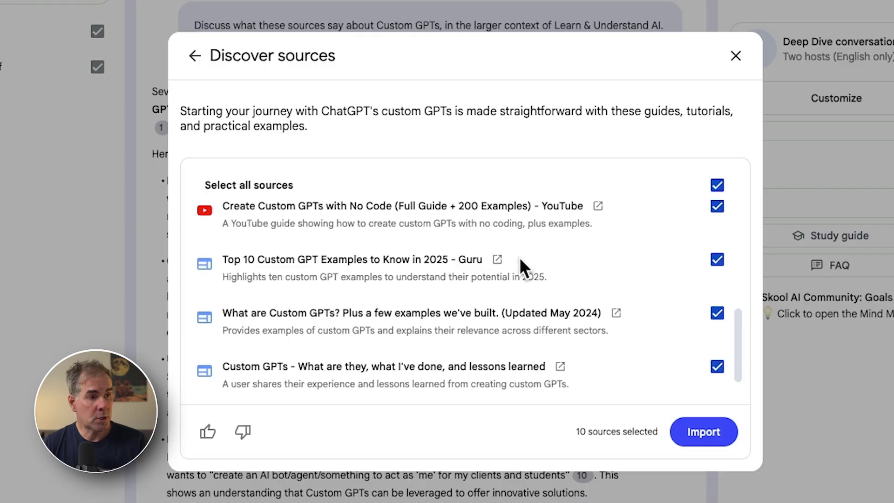
scroll(518, 259, "down", 1)
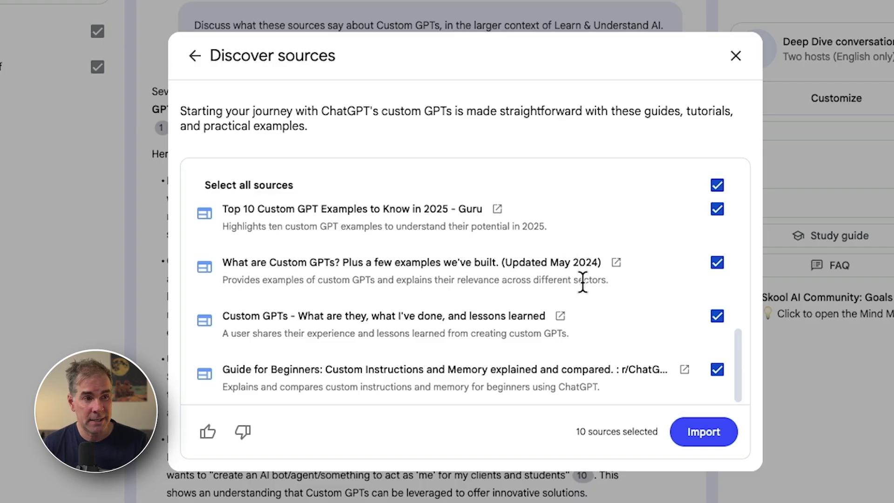
scroll(386, 281, "down", 1)
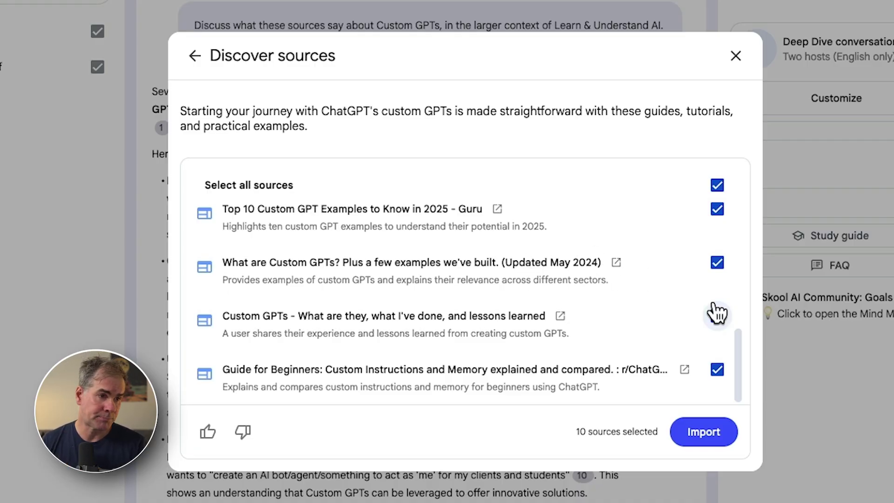
left_click(717, 263)
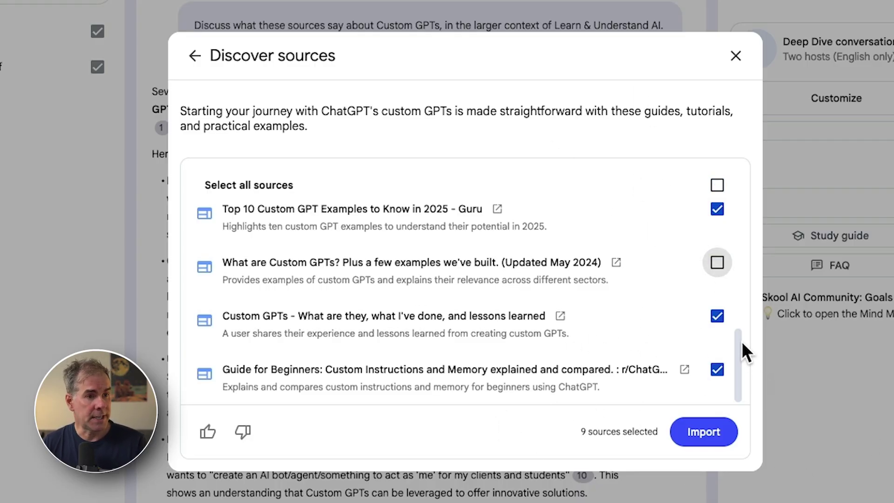
left_click(711, 434)
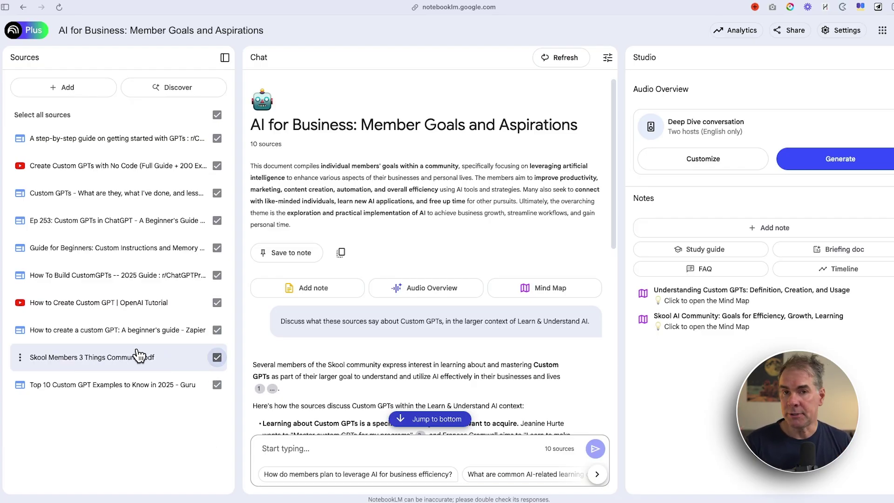
- Exclude Skool Members 3 Things Community.pdf from the active sources and open the "Understanding Custom GPTs: Definition, Creation, and Usage" mind map
left_click(217, 358)
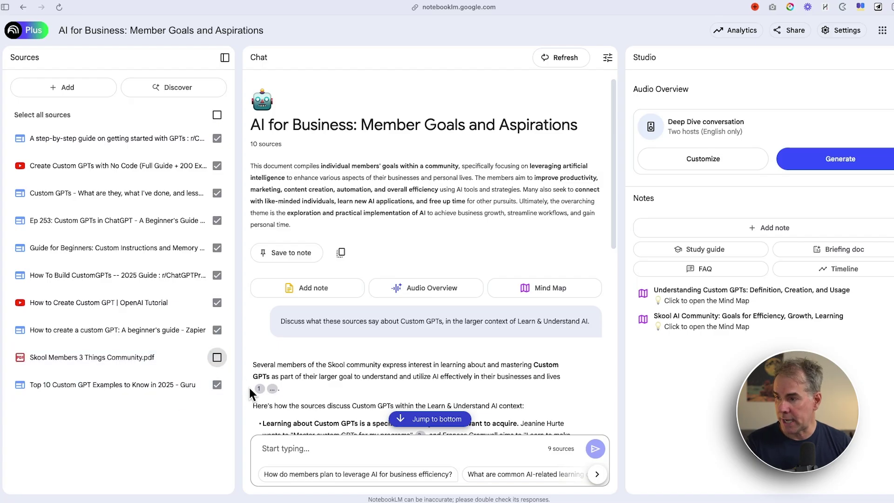
left_click(710, 296)
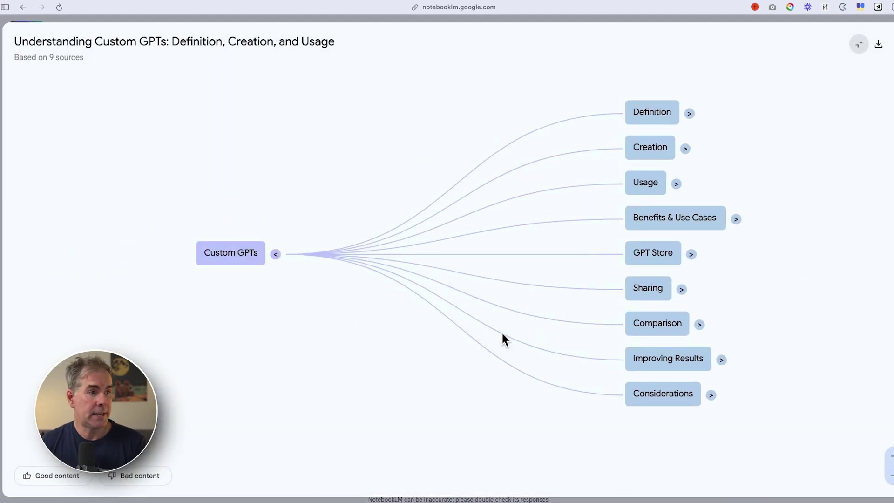
- Expand the Creation branch of the custom GPTs mind map and generate a chat discussion from its Configuration (Configure tab) node
left_click_drag(818, 280, 642, 226)
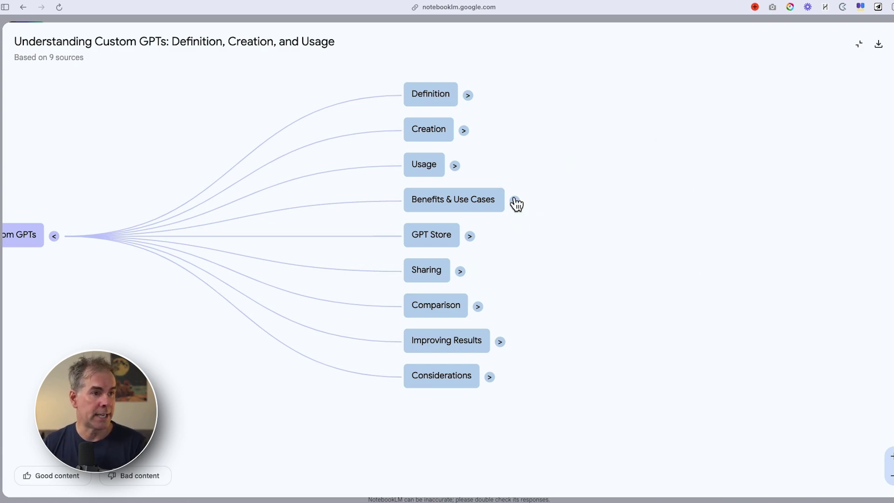
left_click(463, 131)
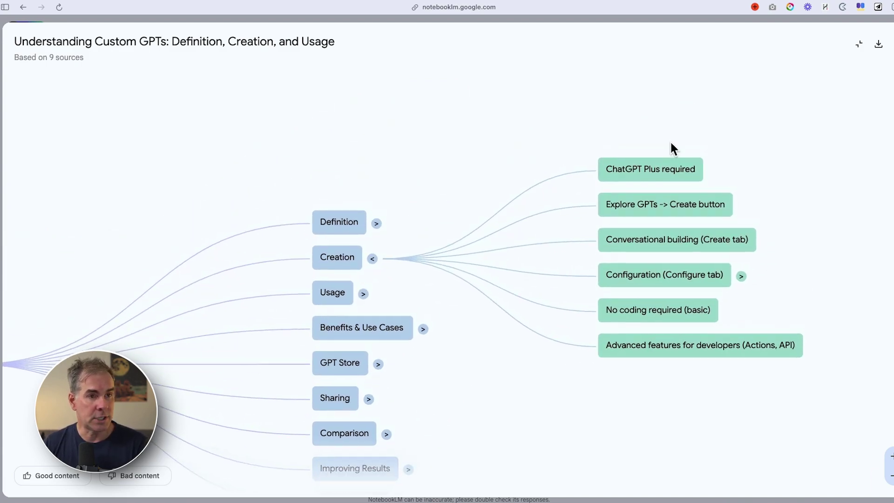
left_click(743, 280)
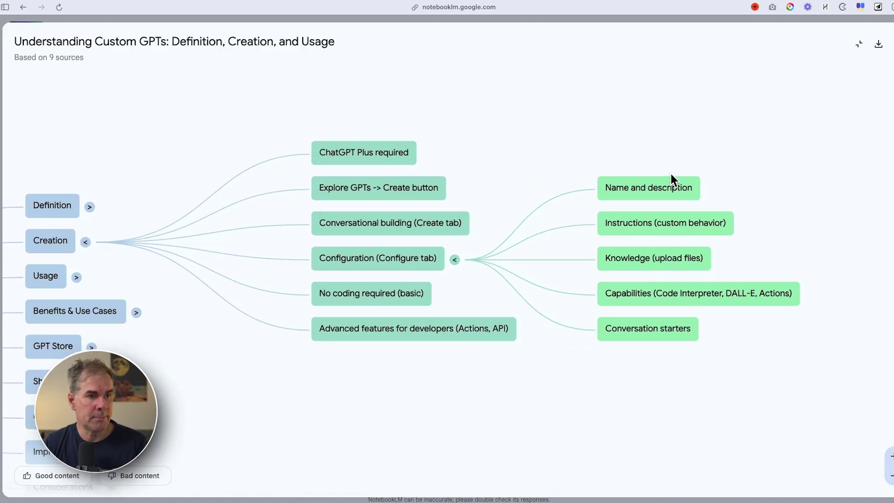
left_click(373, 262)
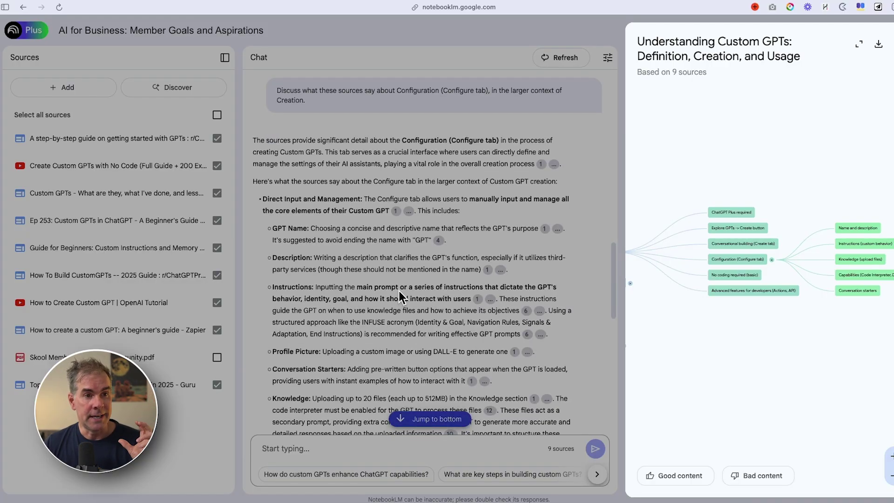
left_click(616, 175)
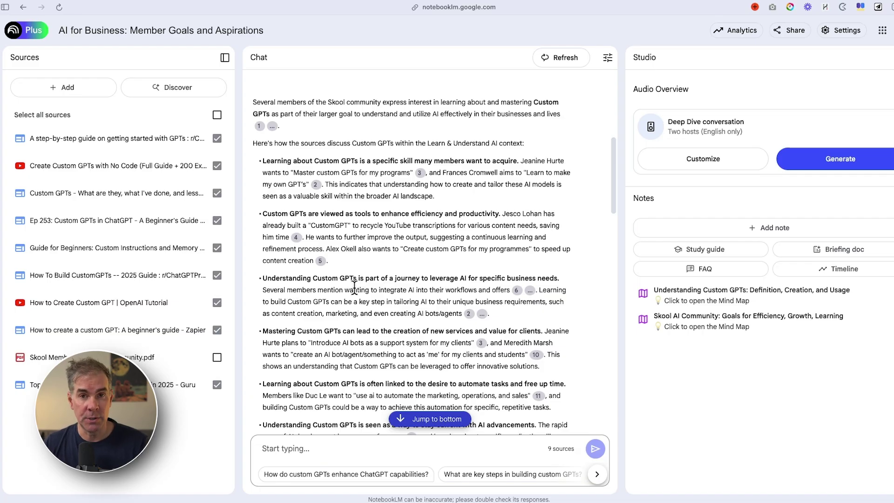
left_click(170, 93)
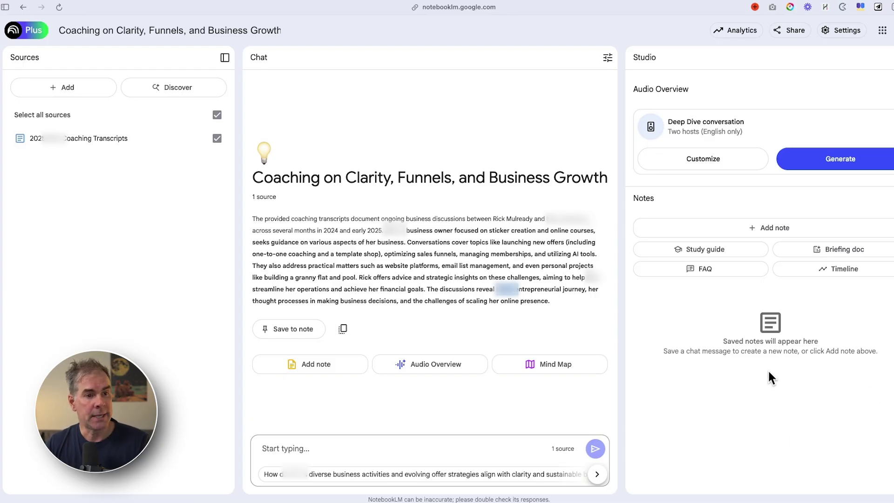
- Generate a mind map from the coaching transcripts, open it and expand the Business Coaching and Planning node
left_click(550, 371)
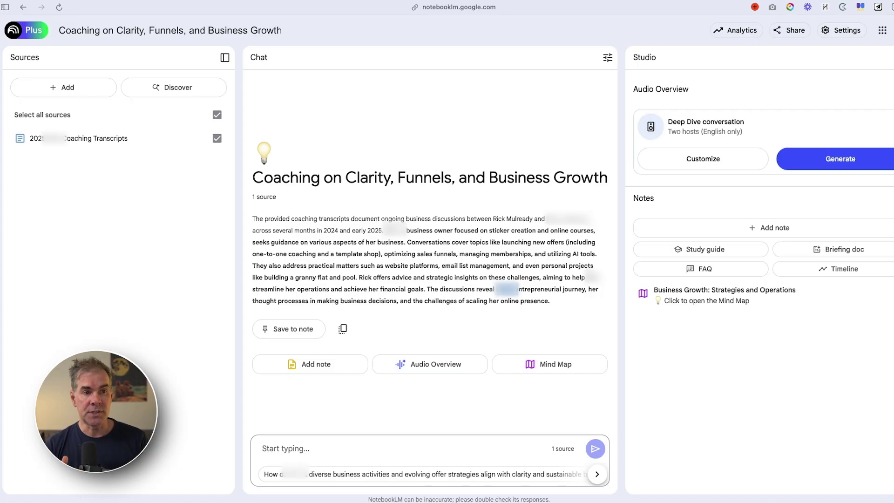
left_click(695, 298)
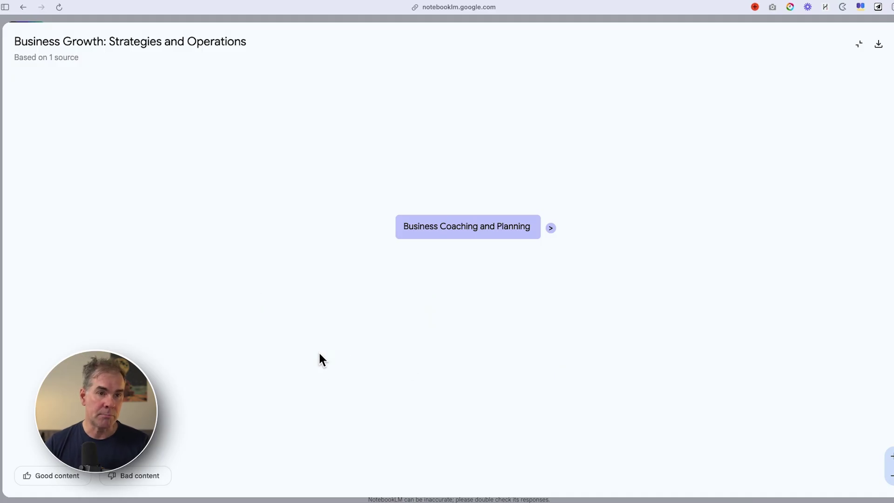
left_click(551, 229)
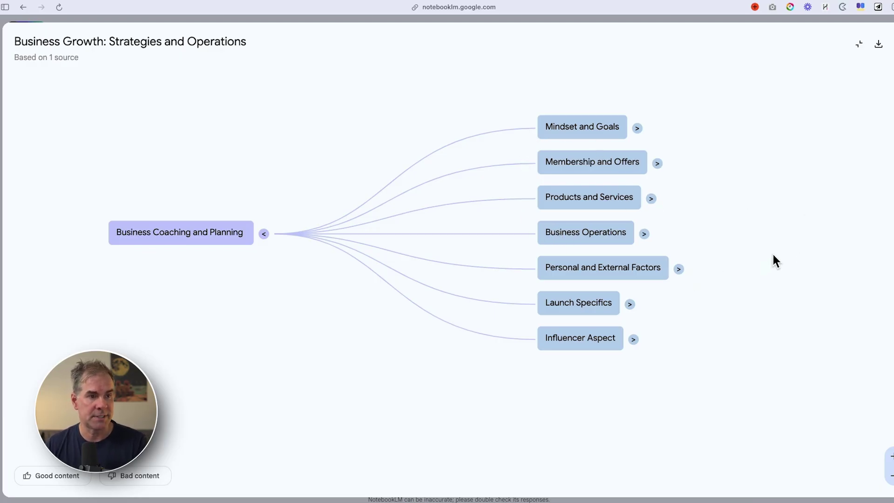
- Generate a chat discussion from the Annual vs. Monthly Options node under Membership and Offers
left_click(657, 163)
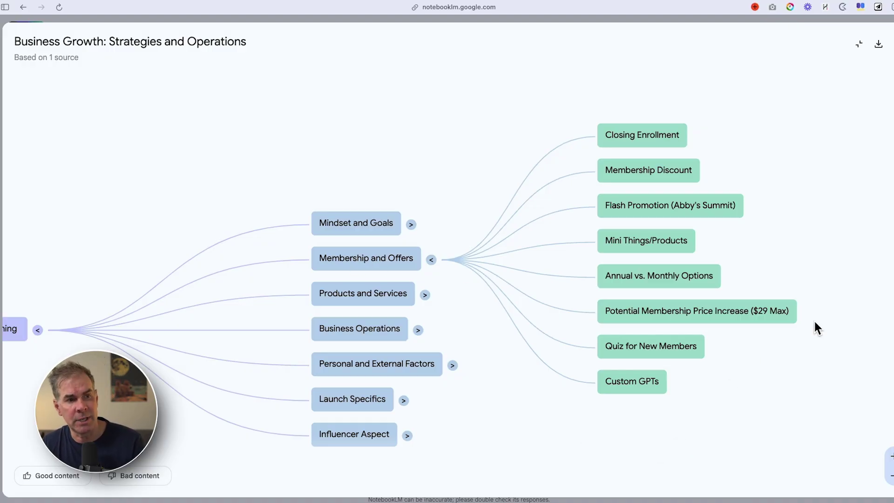
left_click(677, 278)
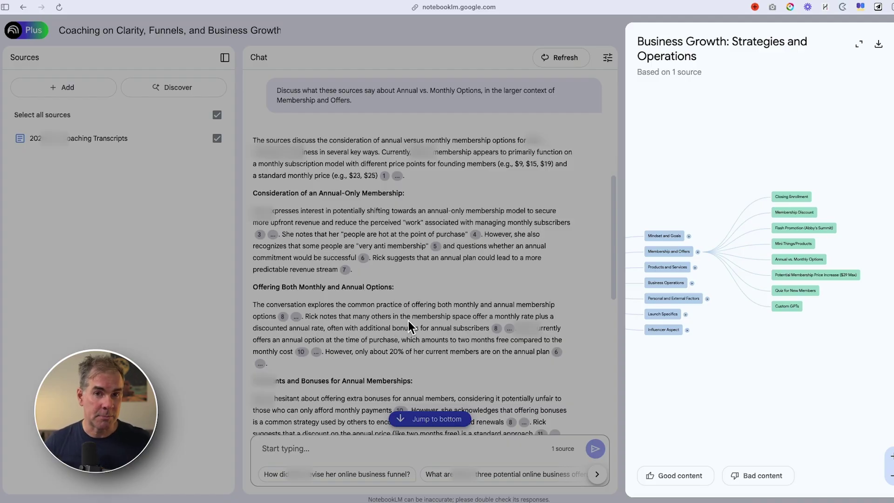
left_click(303, 450)
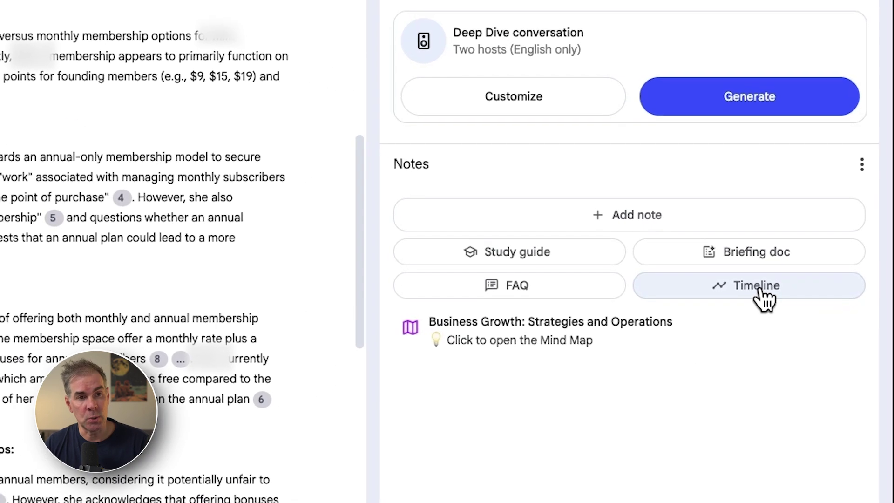
- Generate a timeline note from the coaching transcripts and open it
left_click(845, 273)
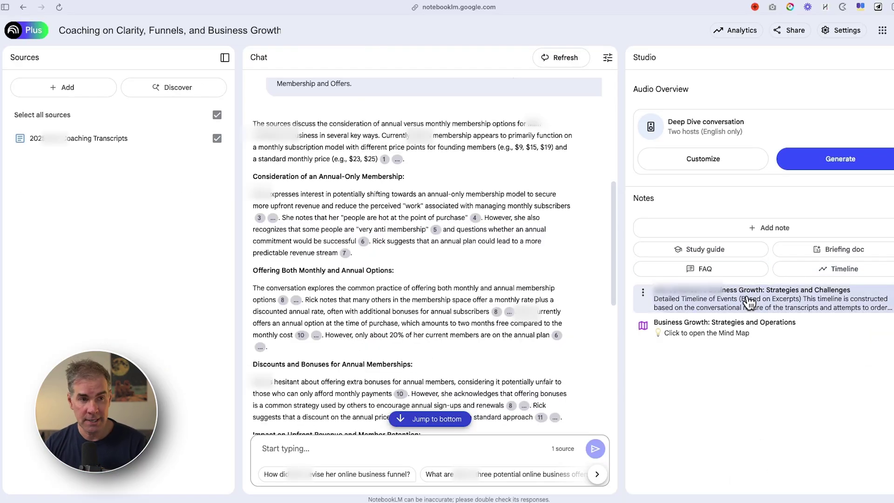
left_click(749, 302)
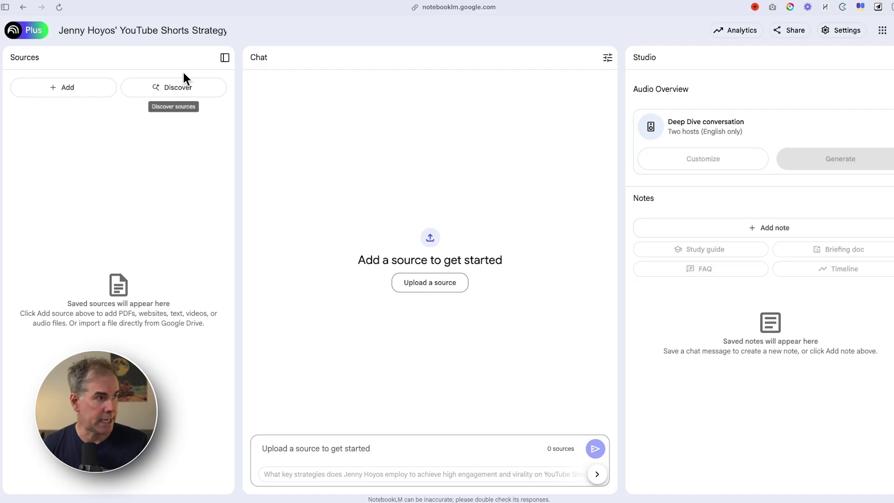
left_click(65, 91)
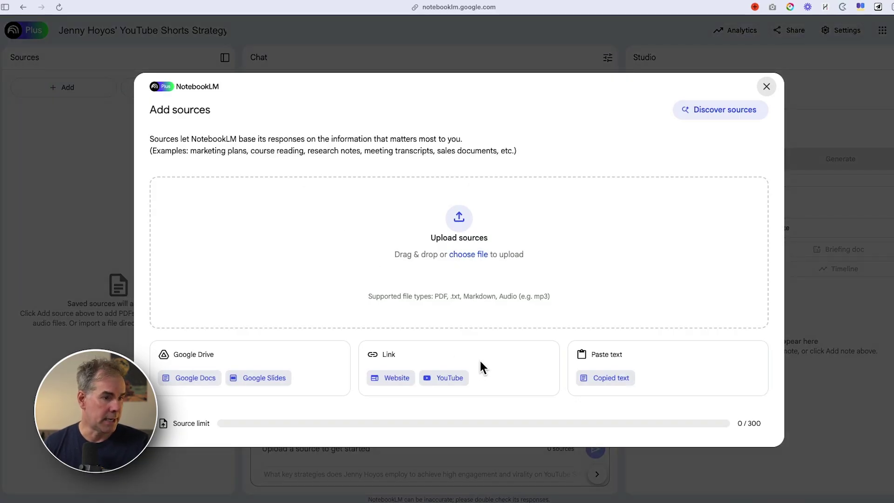
left_click(449, 377)
left_click(260, 195)
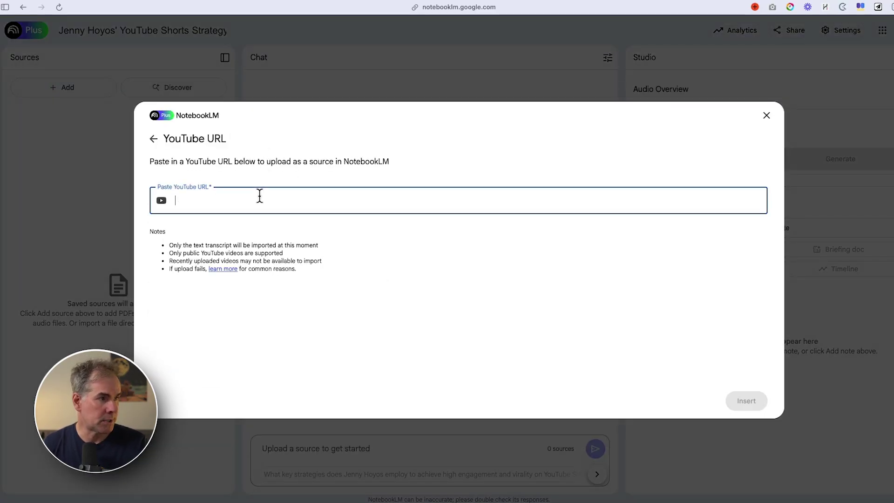
type("https://www.youtube.com/watch?v=As7abwNhG7Y&list=TLGGrIXshTwPCOwxNjA0MjAyNQ")
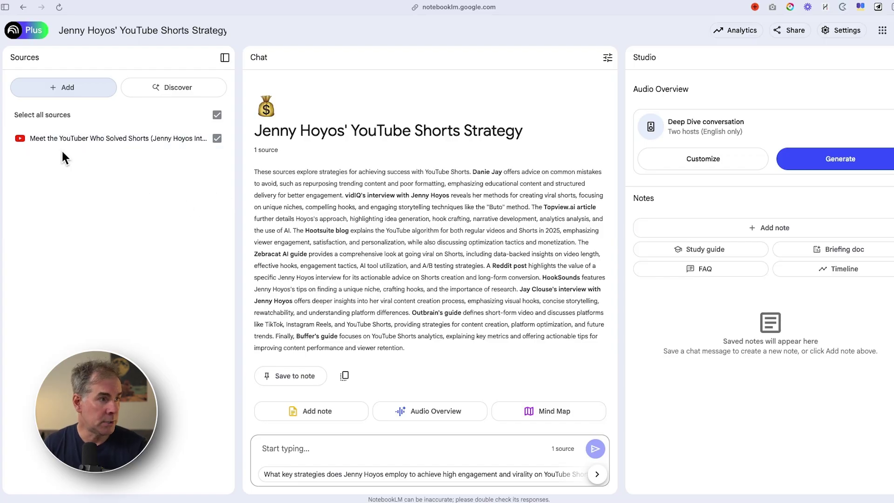
left_click(69, 88)
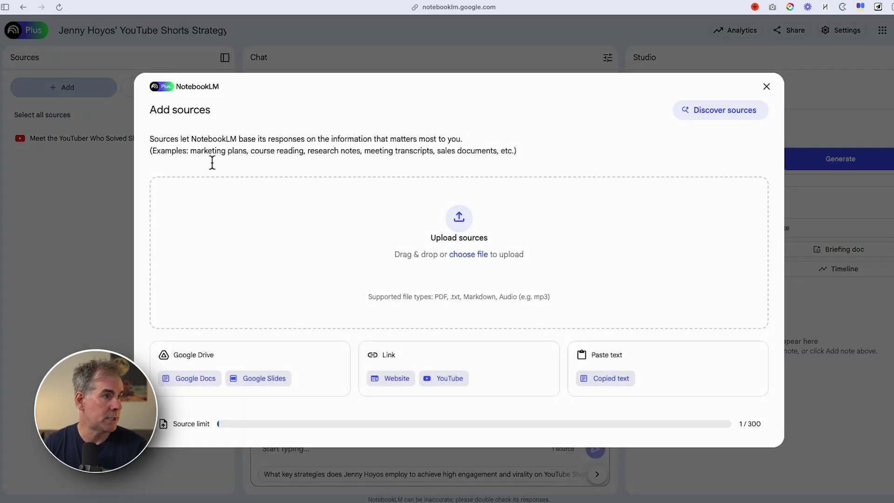
left_click(446, 381)
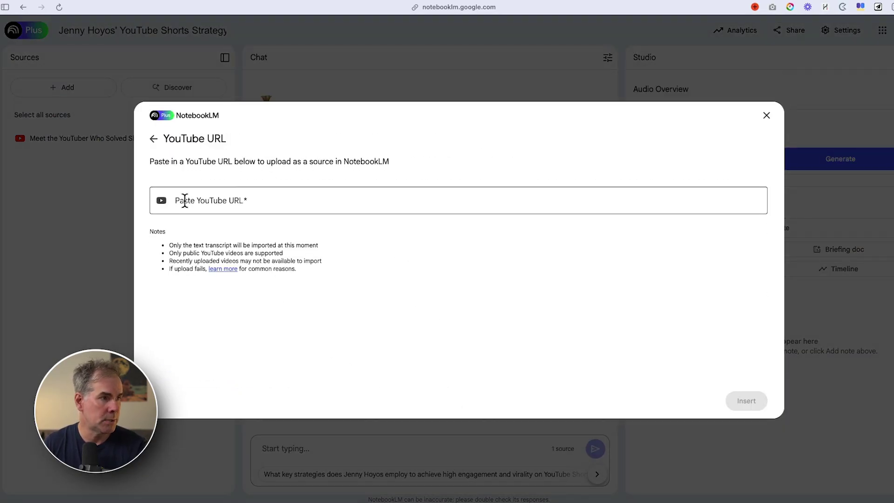
left_click(766, 116)
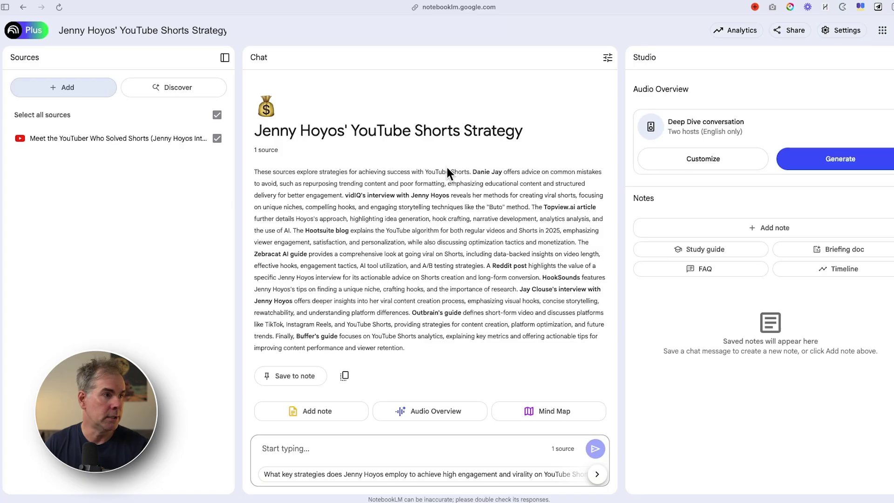
left_click_drag(423, 192, 446, 362)
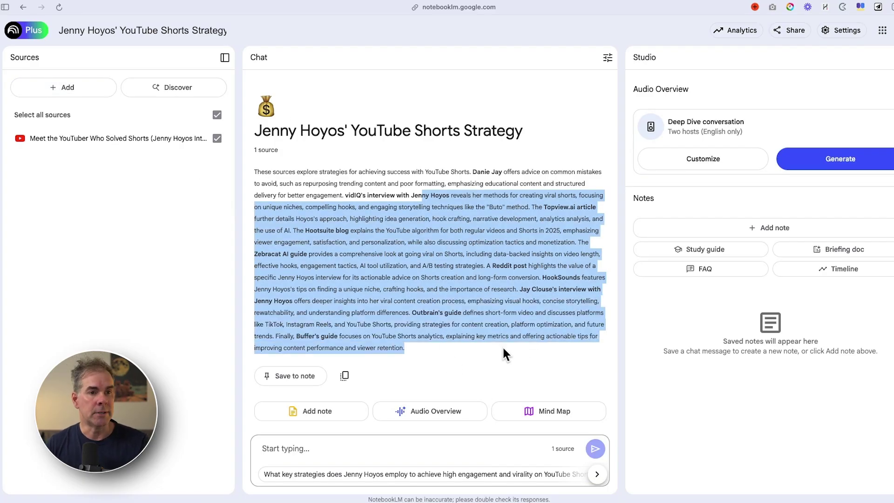
left_click(658, 444)
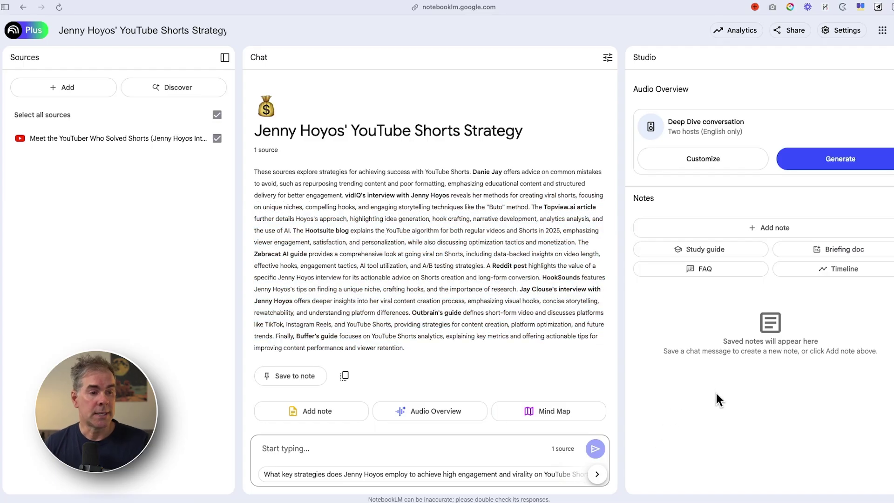
- Generate a mind map from the Shorts interview and create a chat discussion from its Sketching and Imagining node under Hook Generation
left_click(541, 418)
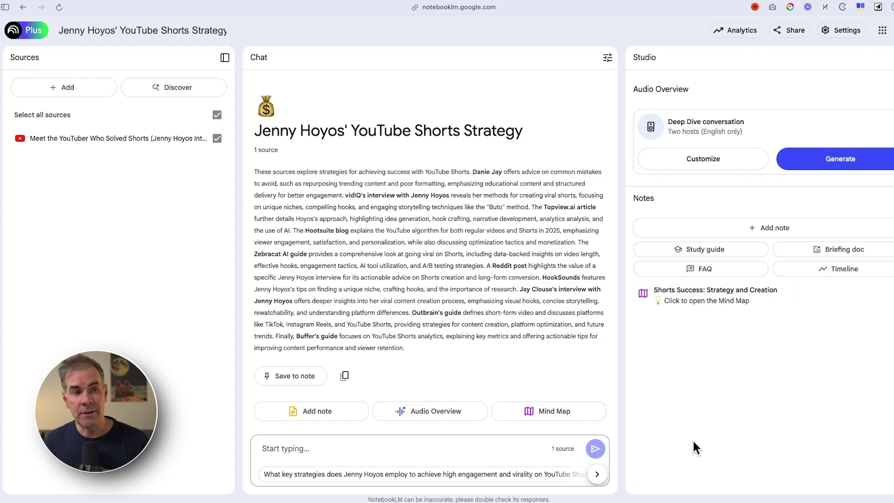
left_click(678, 297)
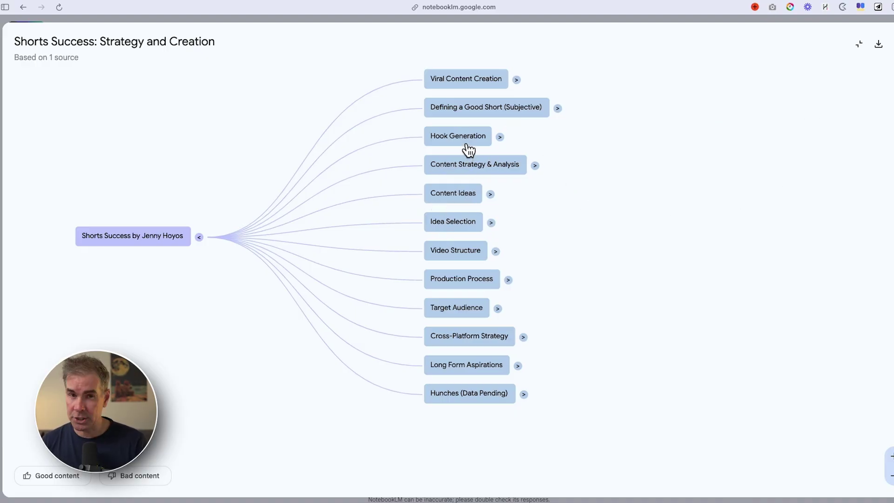
left_click(500, 137)
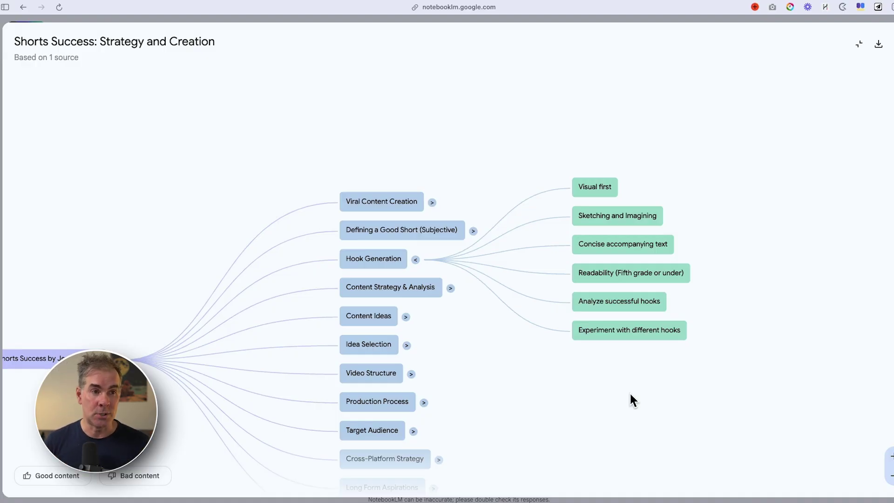
left_click(598, 219)
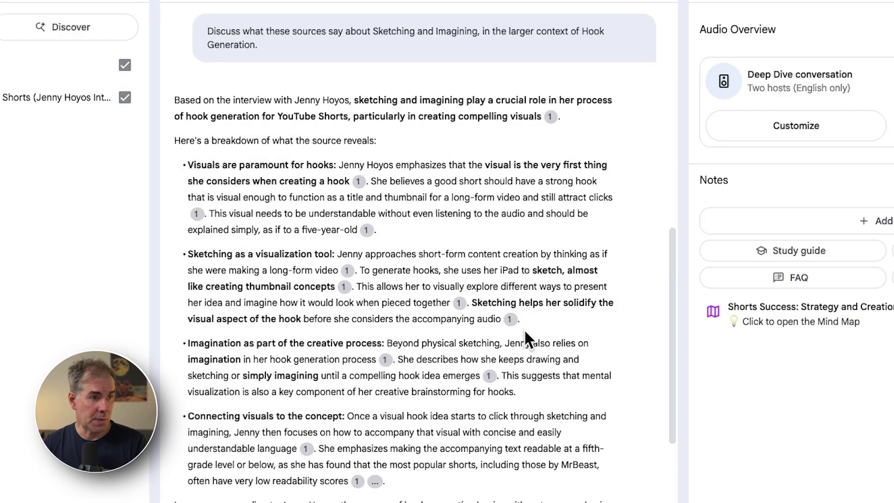
- Examine the chat response on Sketching and Imagining and the overview of the Shorts Success: Strategy and Creation mind map
scroll(588, 267, "down", 1)
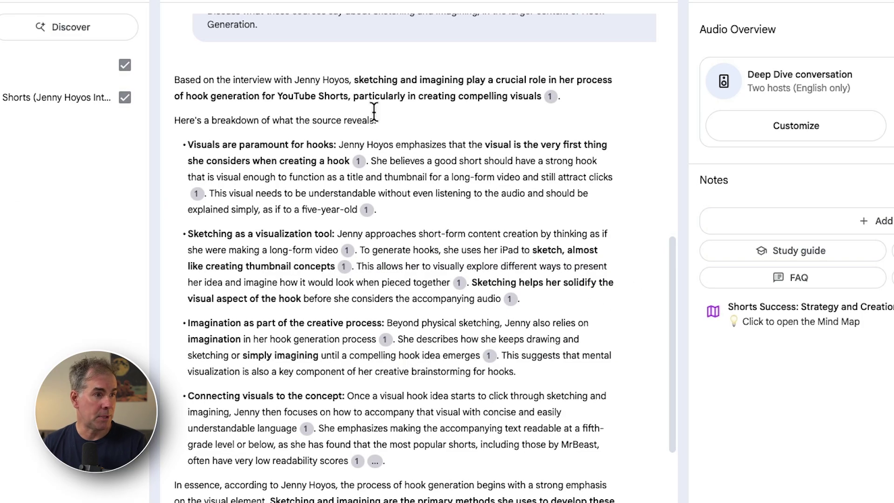
scroll(551, 295, "down", 1)
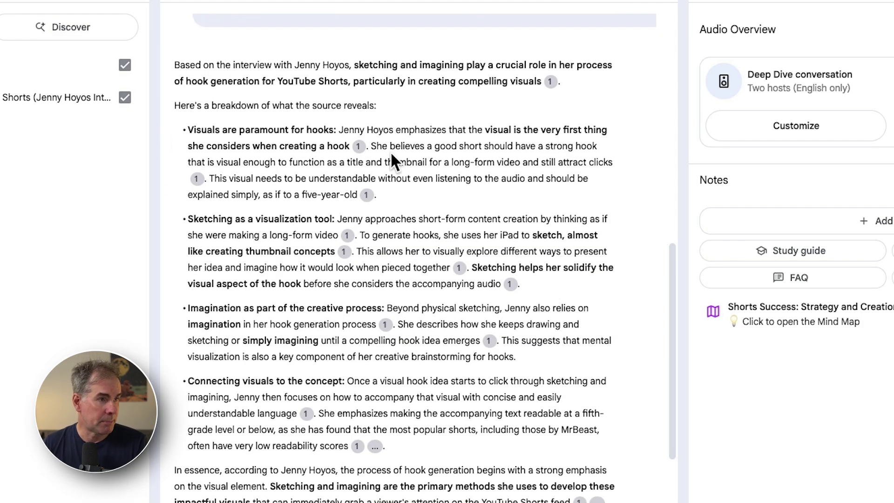
scroll(415, 284, "down", 1)
scroll(414, 284, "down", 2)
scroll(413, 281, "up", 6)
scroll(412, 275, "down", 2)
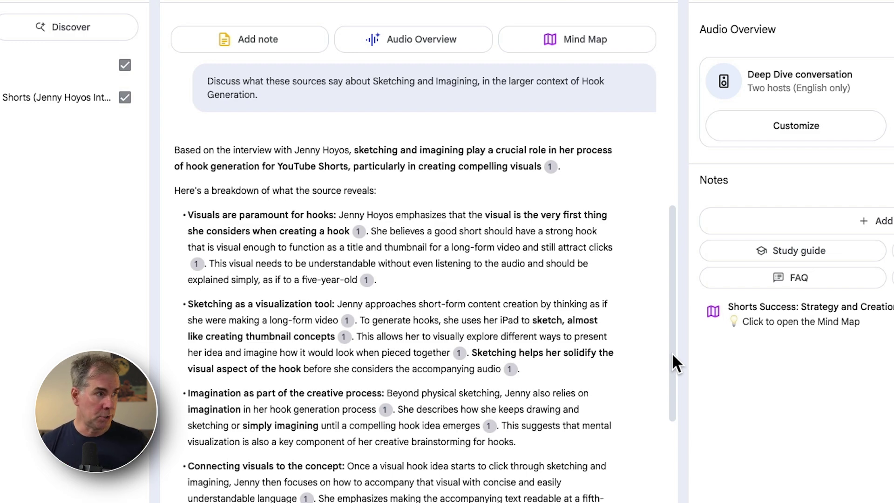
left_click(703, 318)
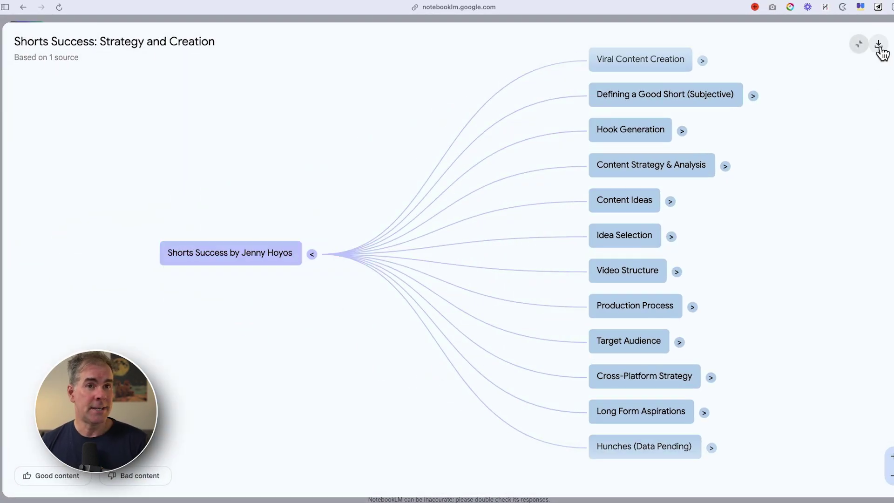
left_click(859, 44)
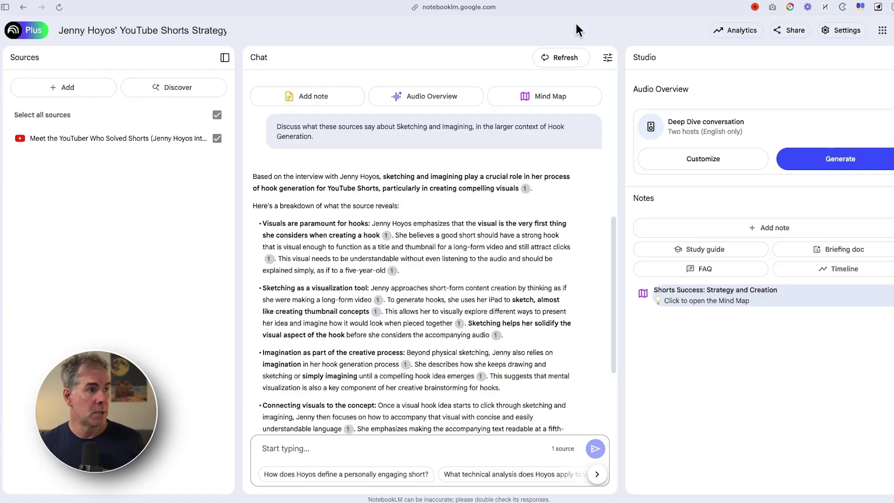
- Search for new sources with the query "What are the best practices for making viral YouTube shorts?"
left_click(168, 88)
left_click(333, 277)
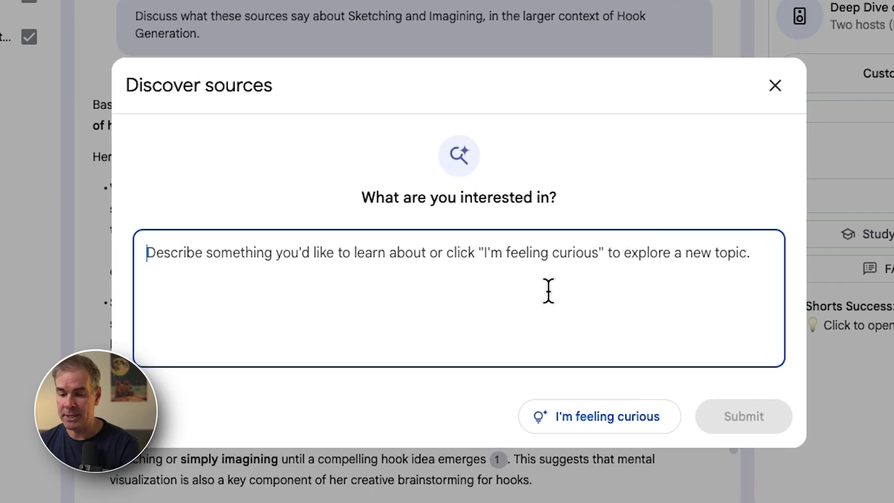
type("What are the bes")
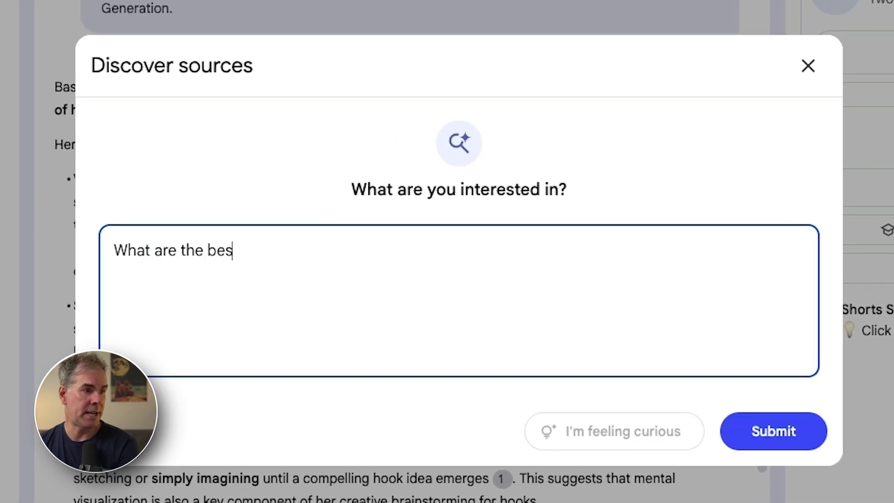
type("t practices f")
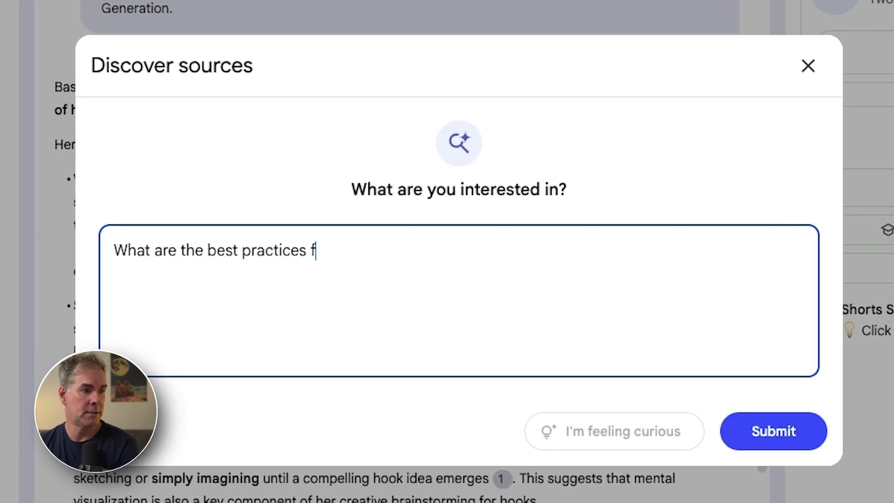
type("or making vir")
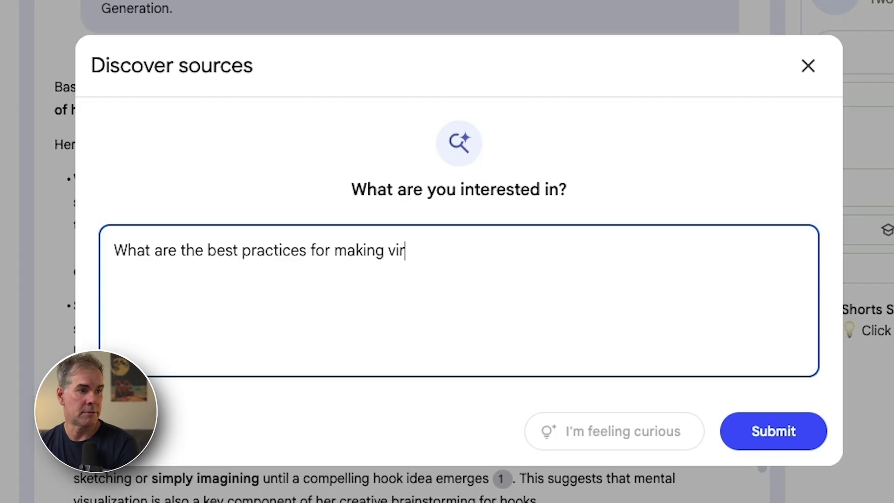
type("al Y")
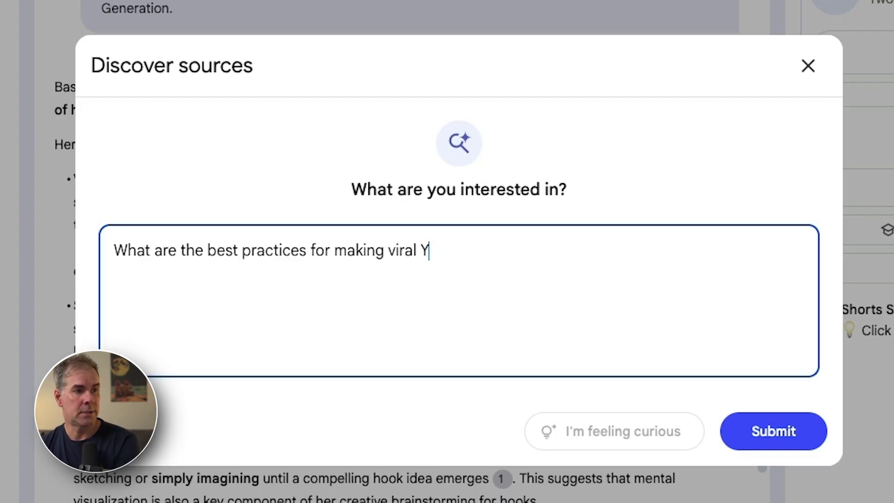
type("ouTube shorts")
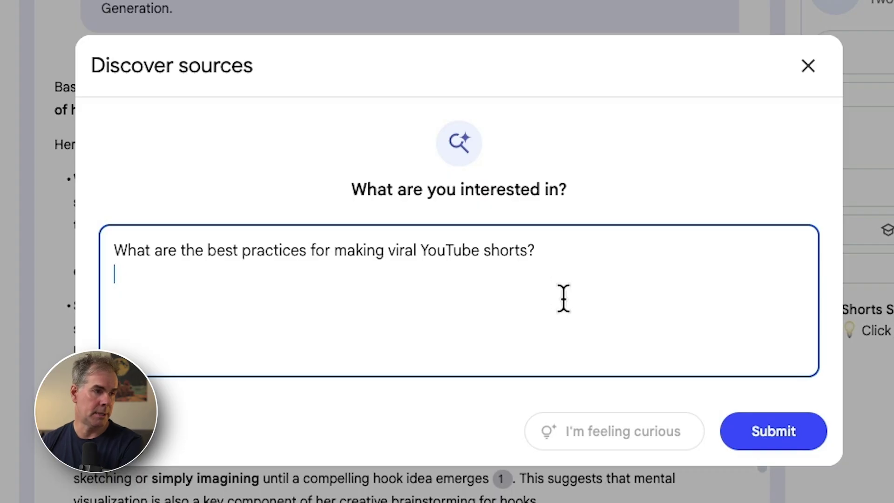
left_click(795, 435)
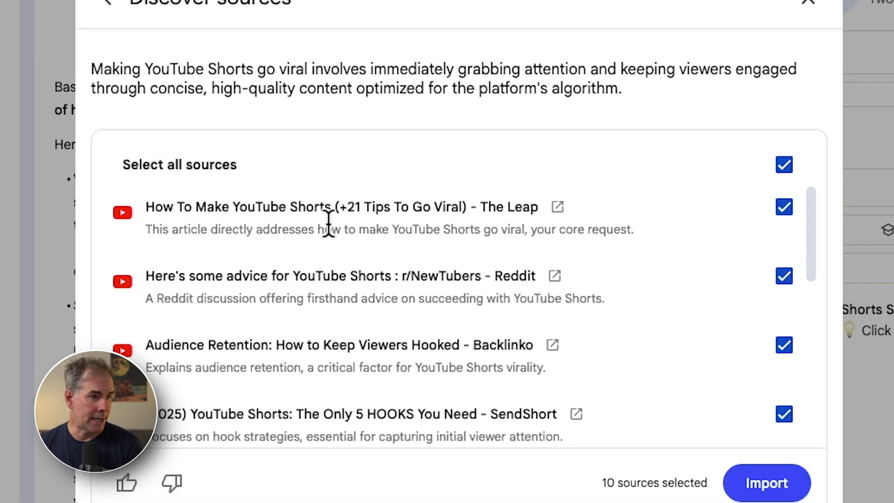
- Review the suggested YouTube Shorts sources and import all of them into the notebook
scroll(520, 273, "down", 2)
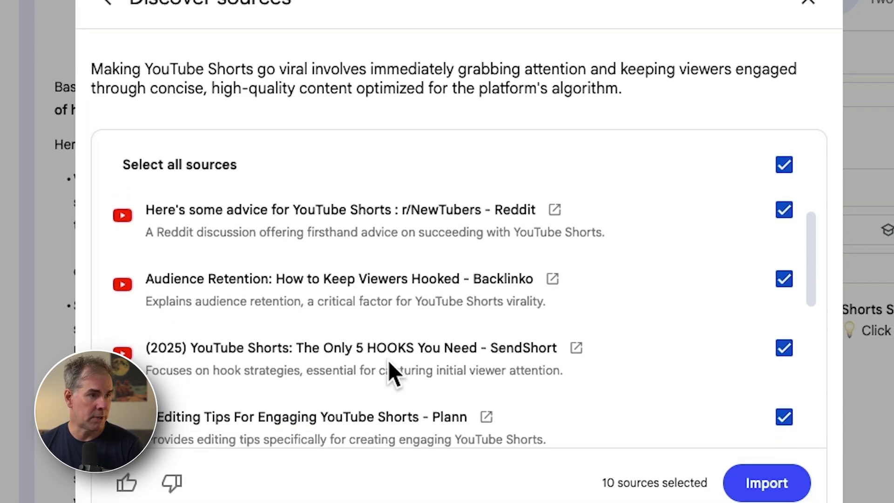
scroll(391, 360, "down", 5)
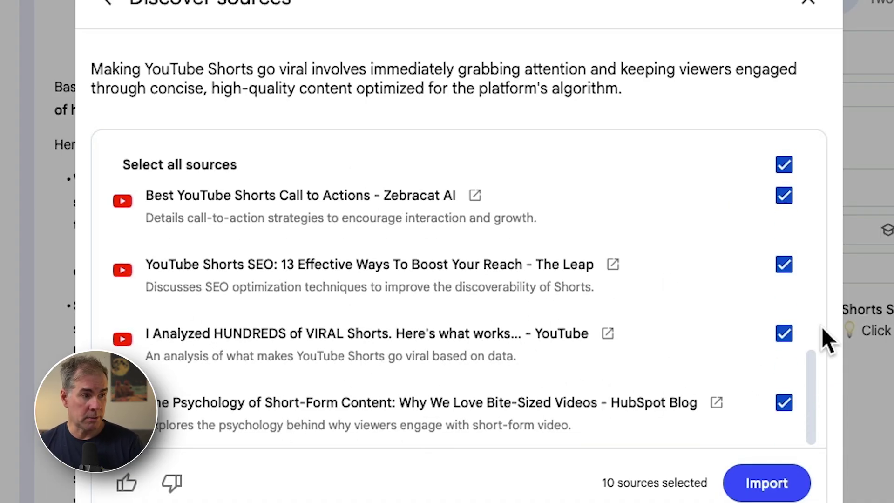
left_click(750, 486)
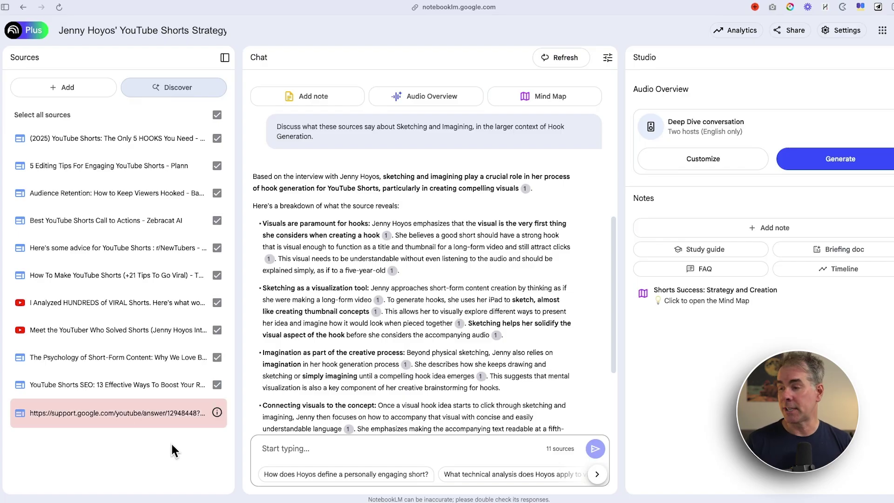
- Generate a mind map from all the notebook's sources and view its Hook Strategies branch
scroll(466, 280, "up", 3)
left_click(541, 194)
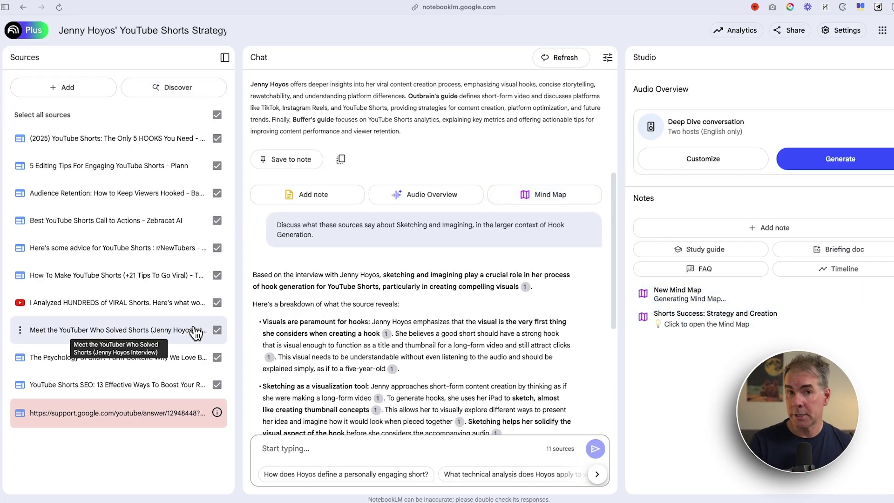
left_click(706, 293)
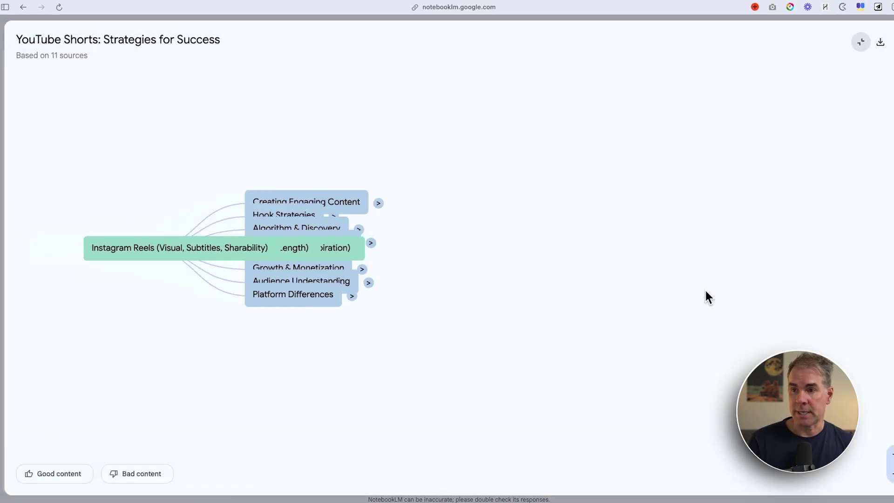
left_click_drag(688, 441, 544, 442)
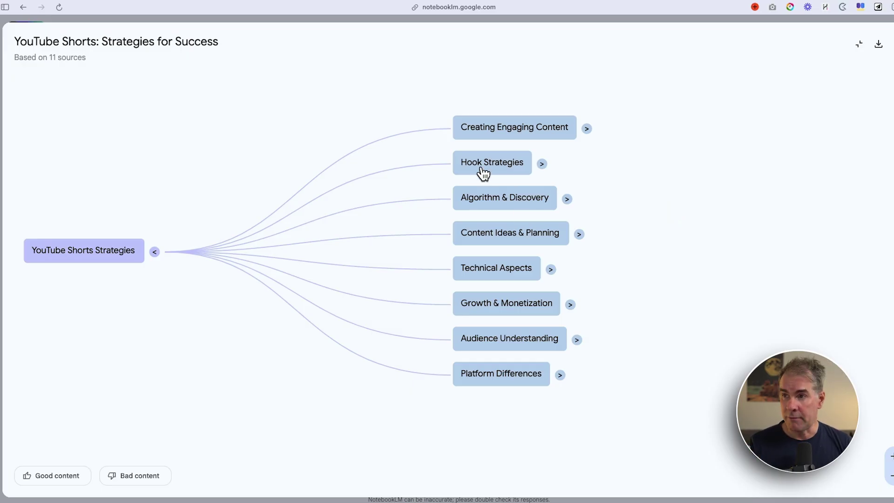
left_click(542, 164)
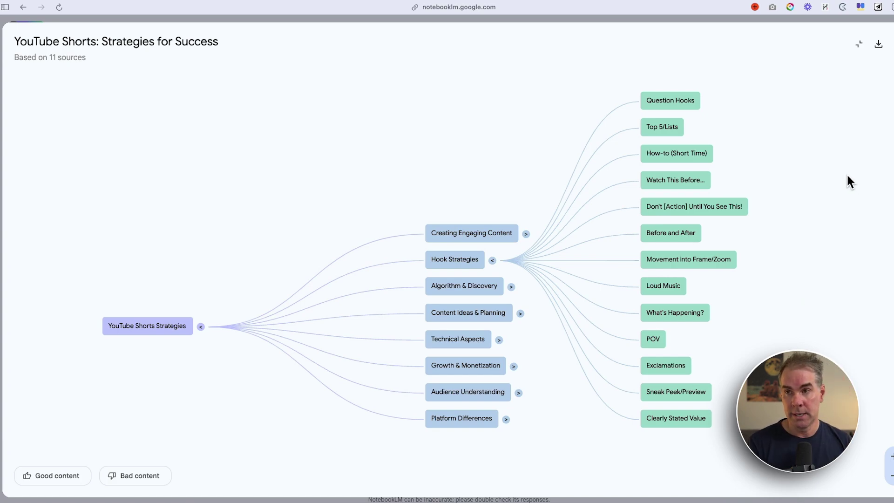
left_click(890, 44)
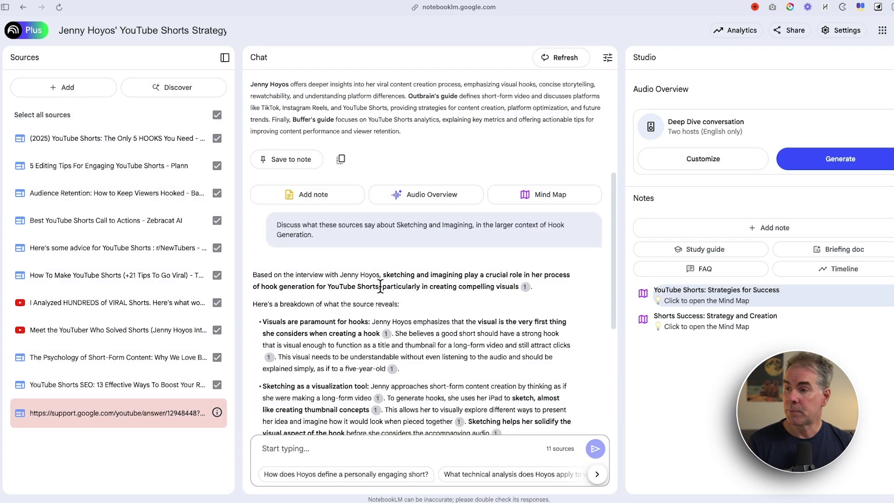
- Ask the chat "I want you to give me a master outline of the best practices for creating viral YouTube Shorts"
scroll(373, 360, "down", 5)
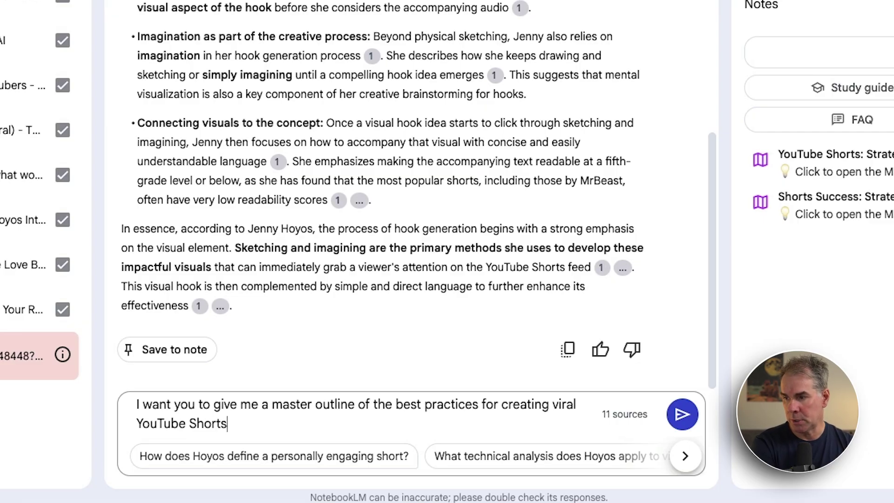
key("Return")
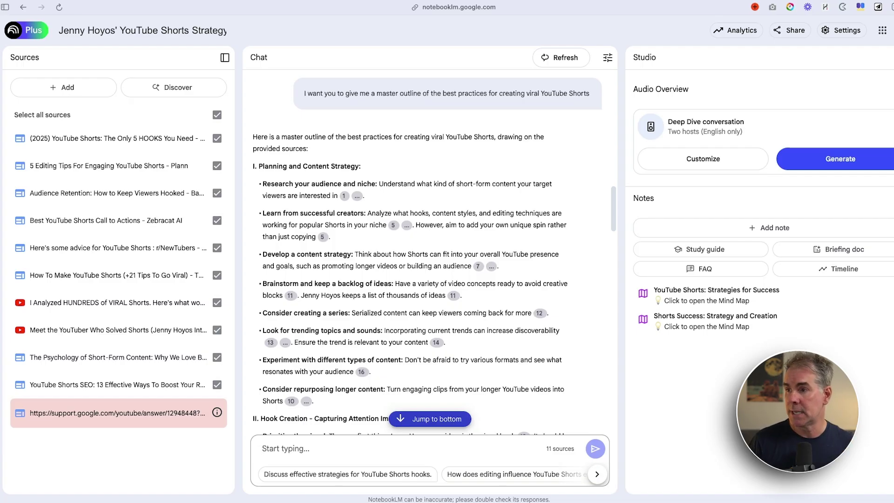
- Save the master outline response as a note and convert that note to a source
scroll(353, 277, "down", 20)
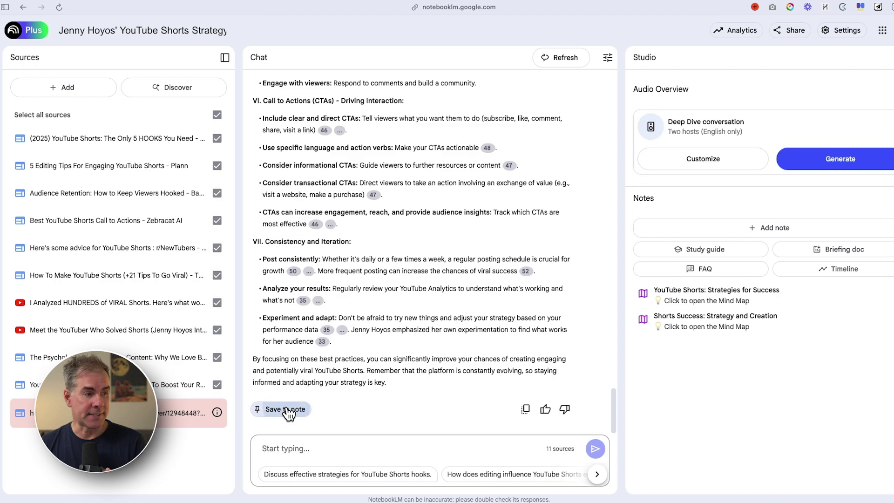
left_click(285, 410)
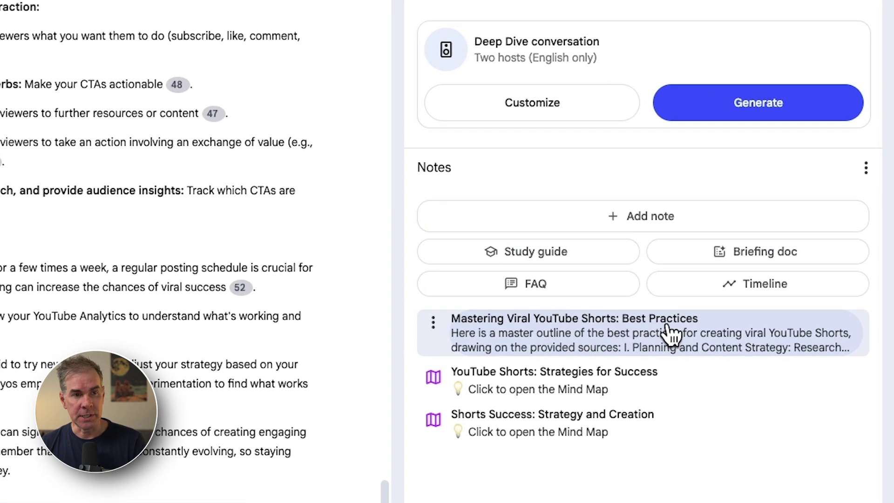
left_click(569, 332)
scroll(571, 393, "down", 10)
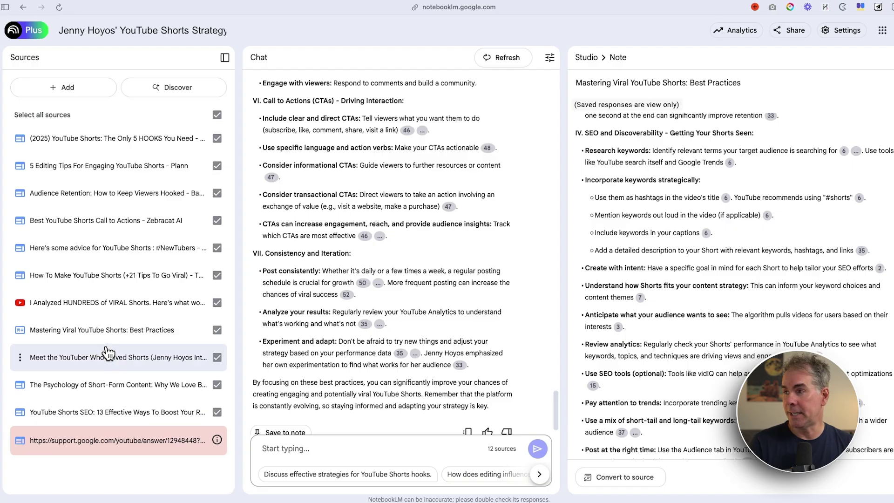
- Select only the Mastering Viral YouTube Shorts: Best Practices source and generate a mind map from it
left_click(217, 115)
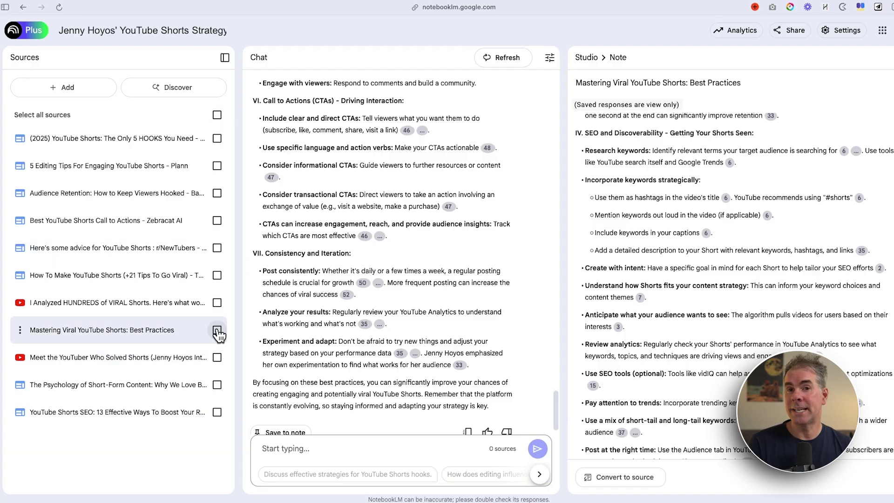
left_click(218, 330)
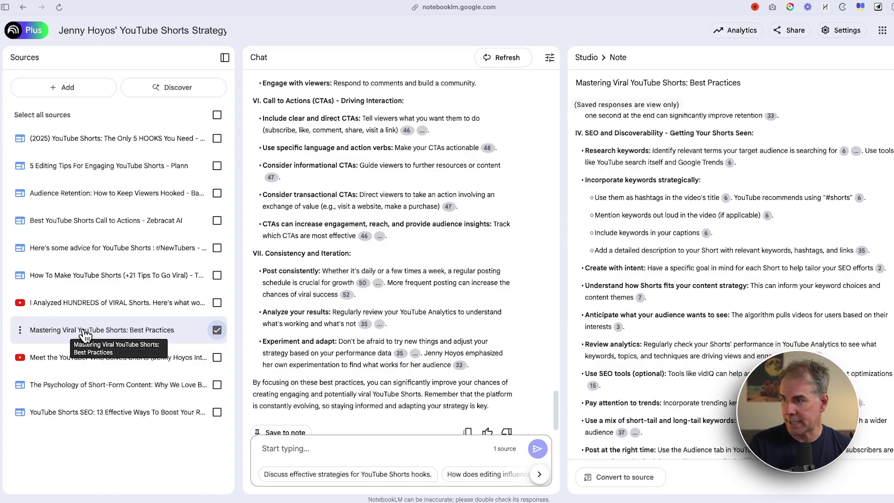
scroll(460, 286, "up", 20)
scroll(458, 283, "up", 15)
scroll(456, 283, "down", 5)
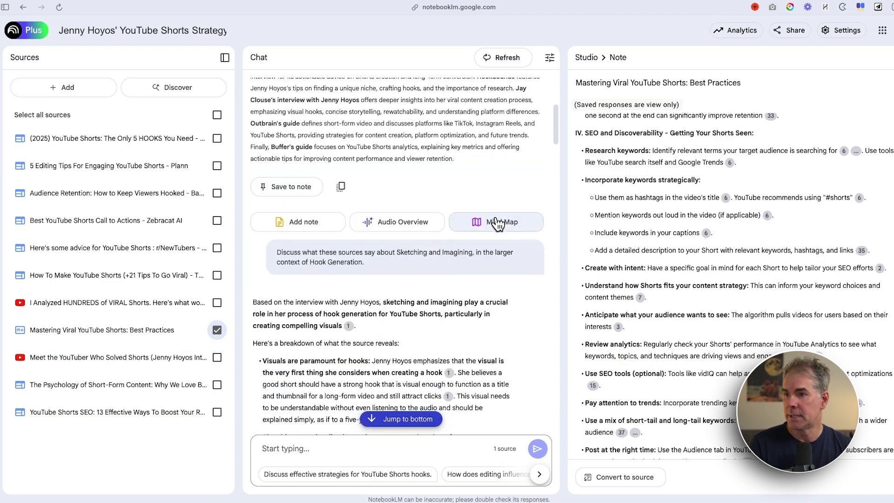
left_click(496, 223)
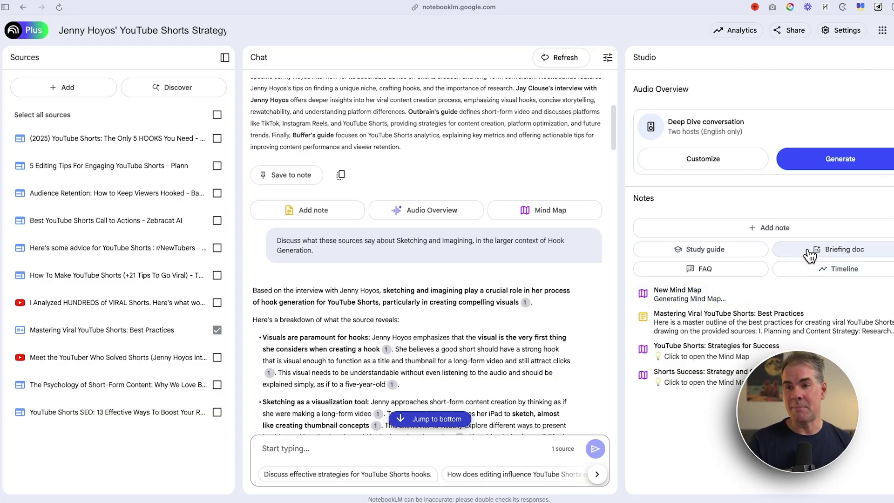
- Open the mind map made from the best-practices outline and expand its Hook Creation branch
left_click(792, 291)
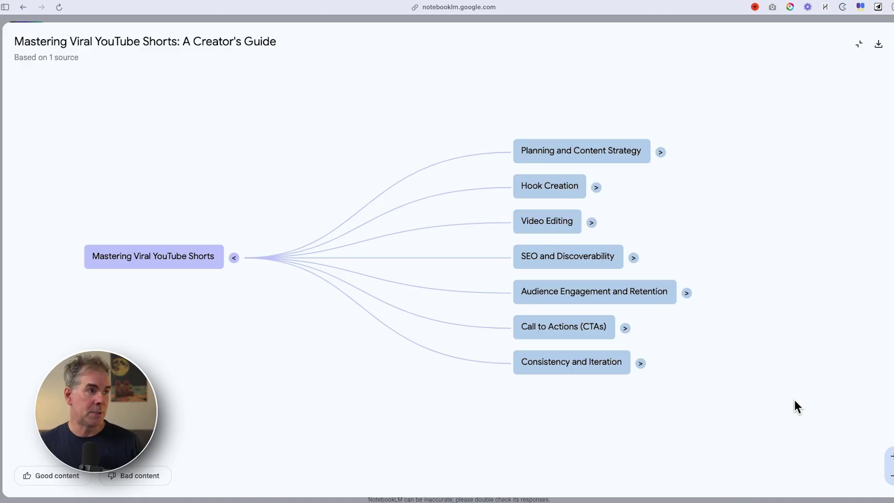
left_click_drag(793, 398, 709, 472)
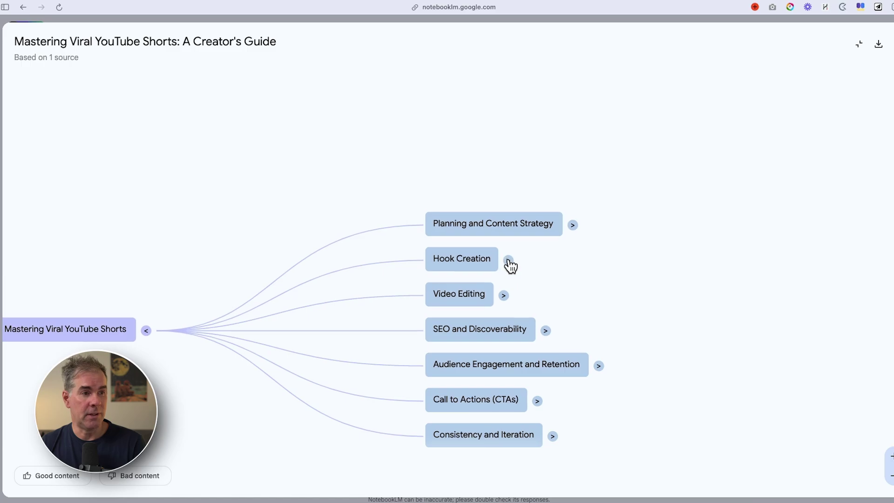
left_click(509, 261)
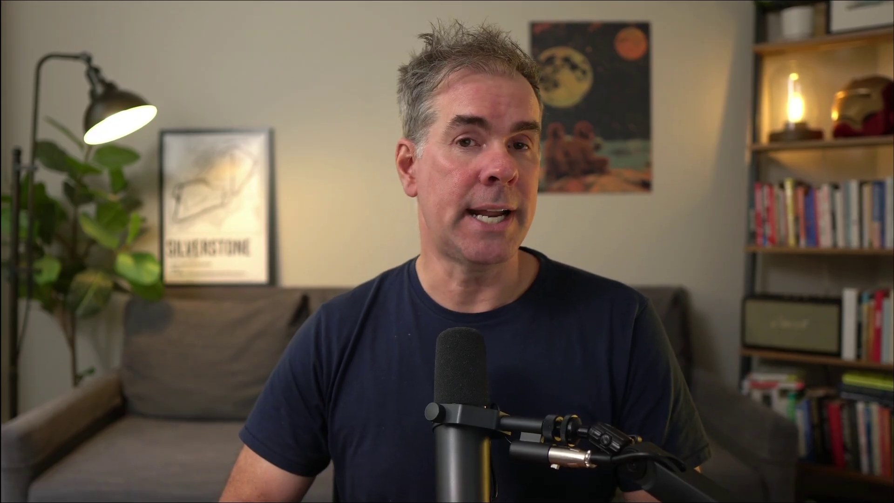
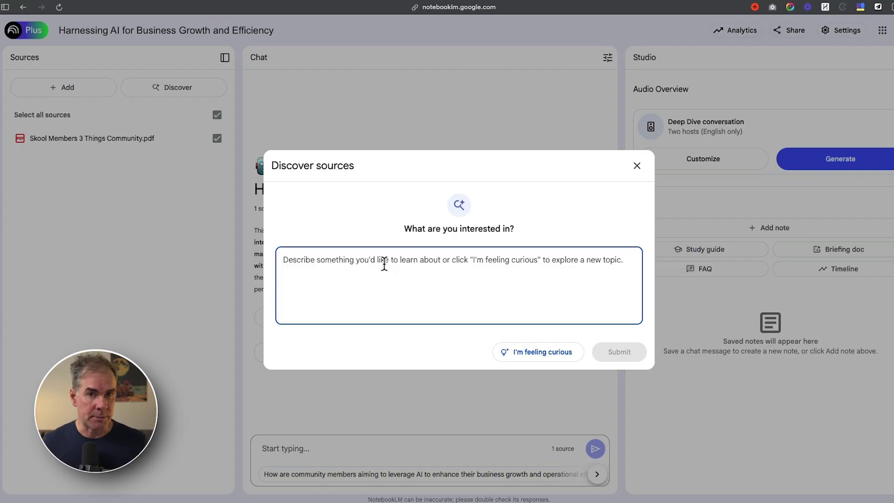
- Search for sources on "Best practices for lowering churn through highly effective email onboarding sequences for online memberships."
type("Best practices for lowering chur")
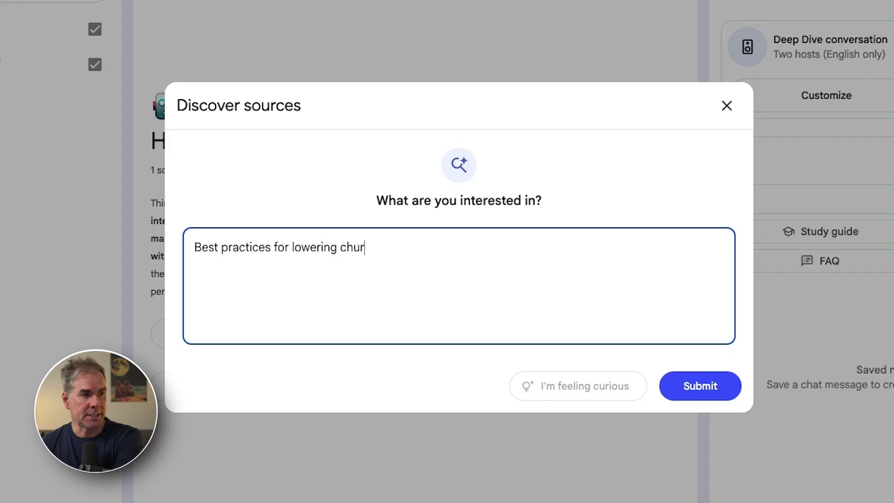
type("n through highly effective email on")
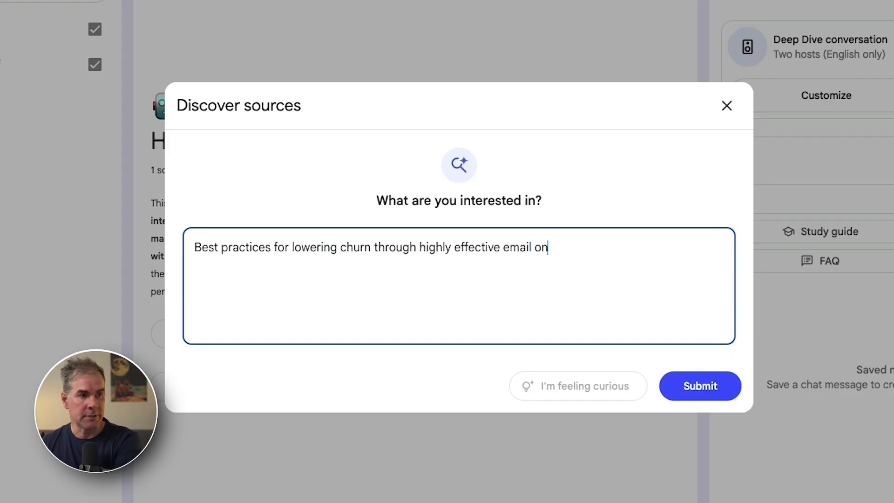
type("boarding sequences for online membersh")
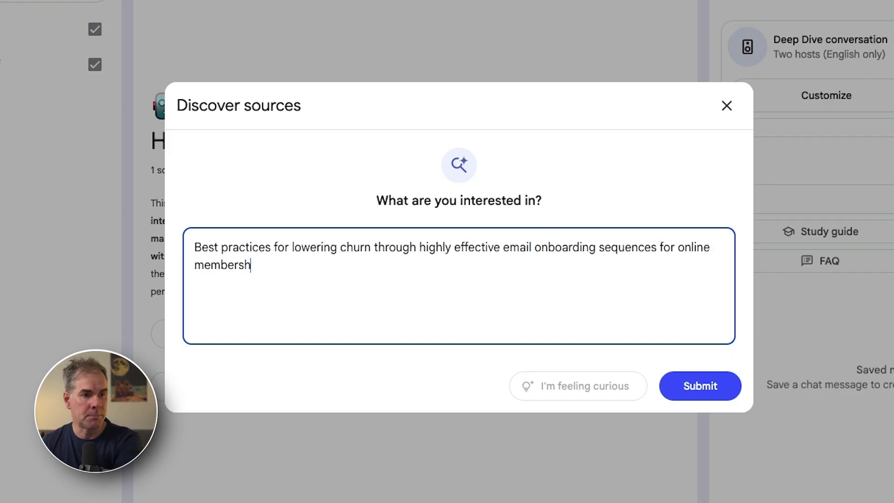
type("ips.")
key("Return")
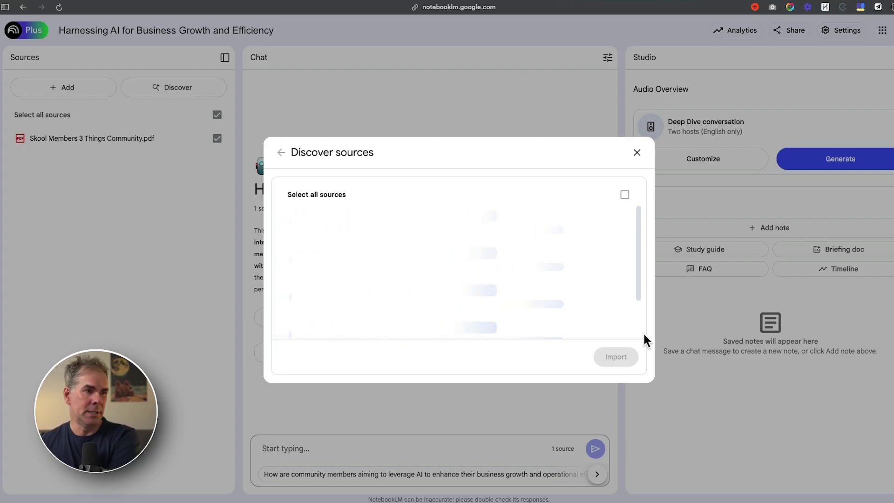
- Import all the suggested email onboarding sources and generate a mind map from the notebook's sources
mouse_move(636, 236)
left_mouse_down()
mouse_move(627, 332)
mouse_move(635, 239)
left_mouse_up()
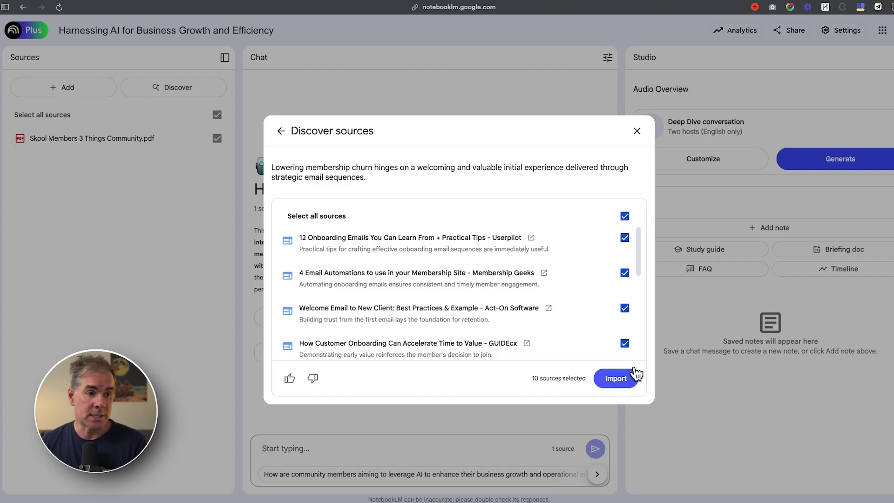
left_click(620, 381)
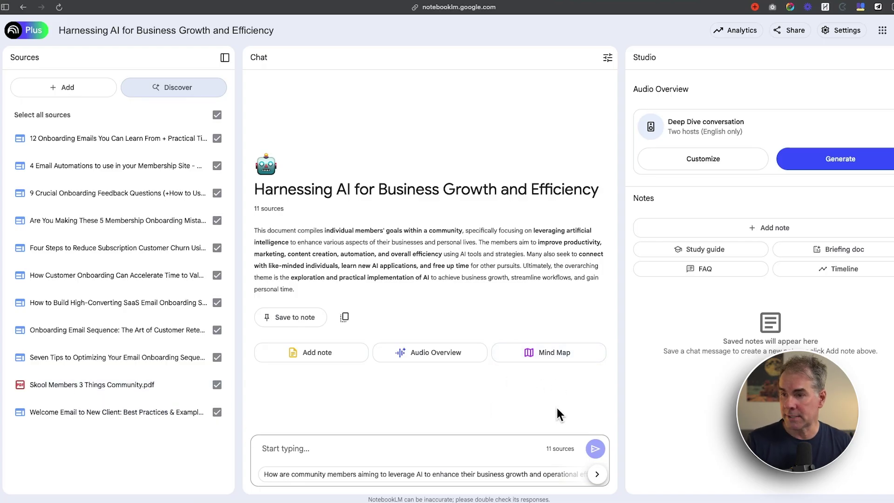
left_click(548, 355)
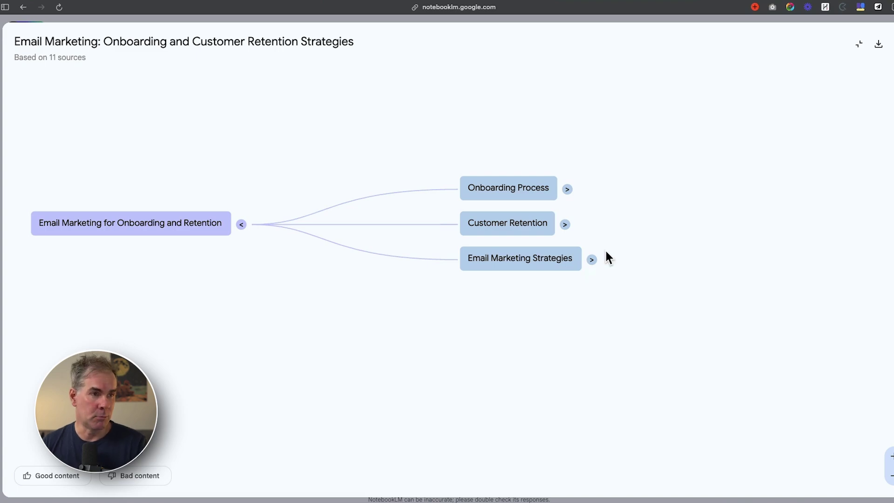
- Expand the Onboarding Process branch and its Best Practices sub-branch in the email marketing mind map, and close the map
left_click(568, 190)
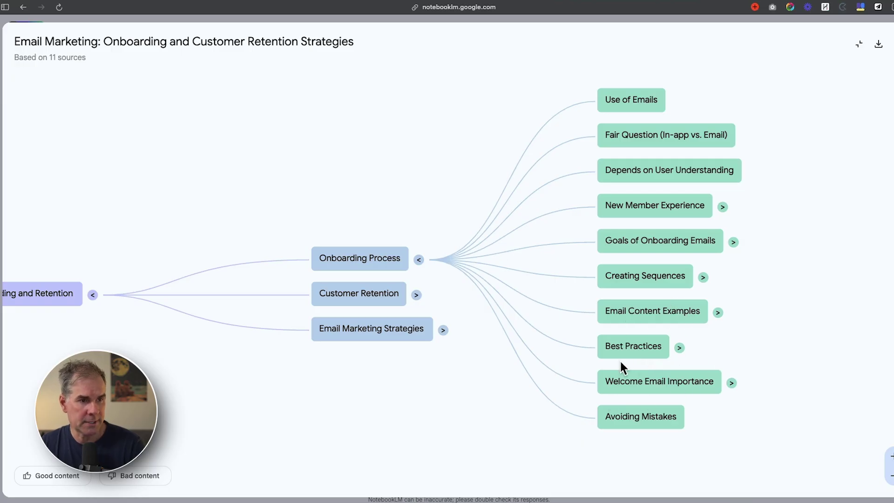
left_click(680, 348)
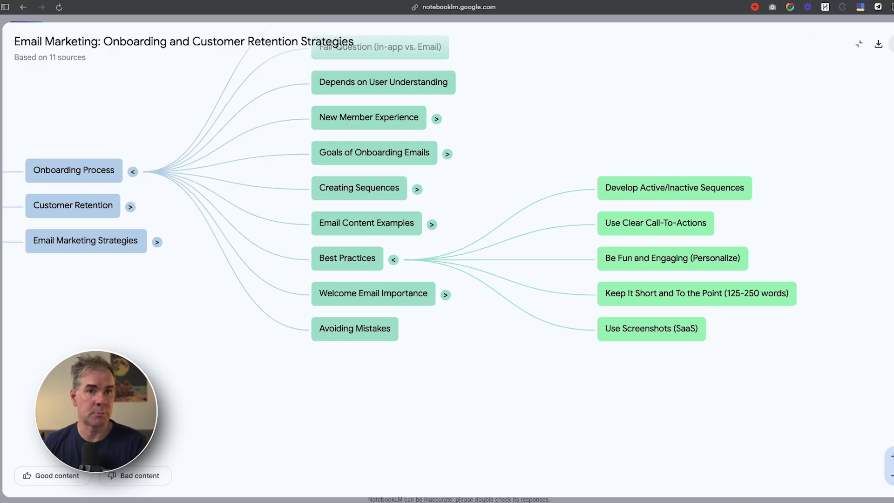
key("Escape")
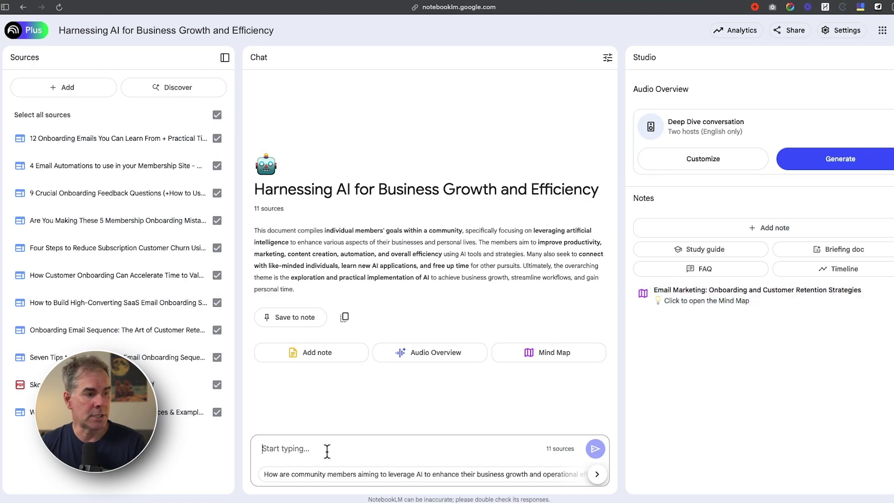
- Draft a chat prompt requesting a 14-day email on-boarding sequence for the online membership, based on on-boarding and retention best practices and what new members want
left_click(363, 446)
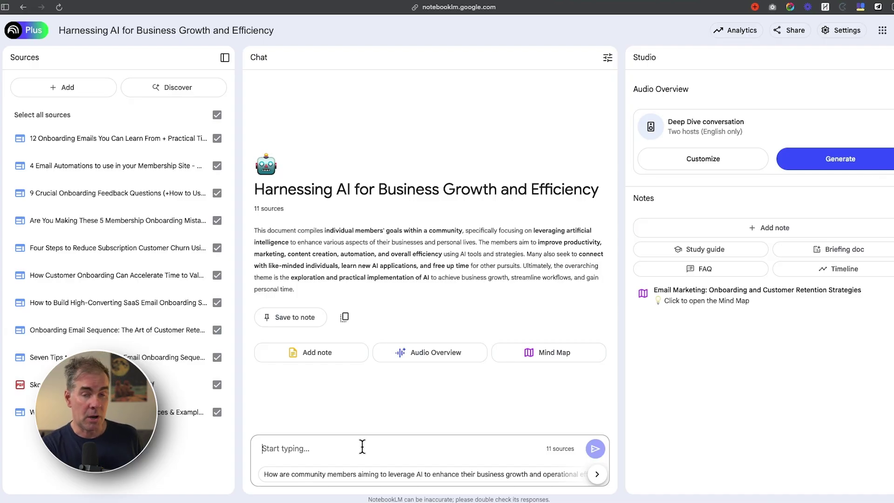
left_click(362, 446)
type("I want you to outline a 14-day email on-boarding sequen")
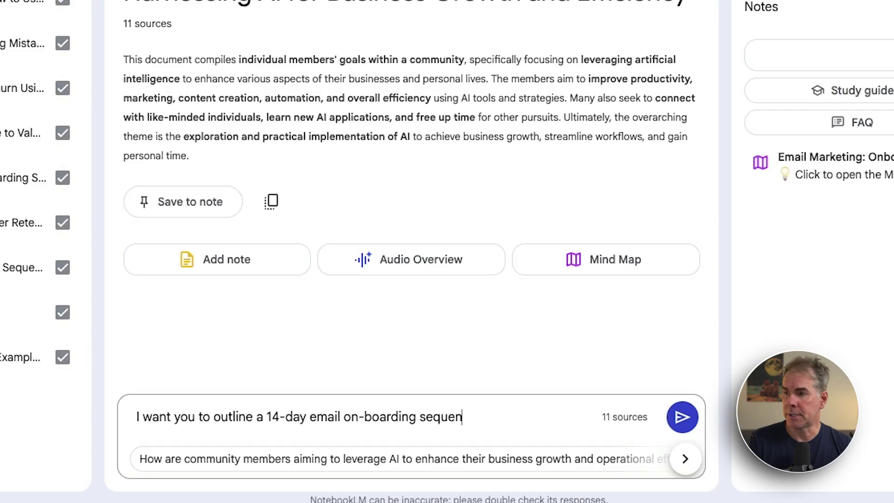
type("ce for my online membership based on the")
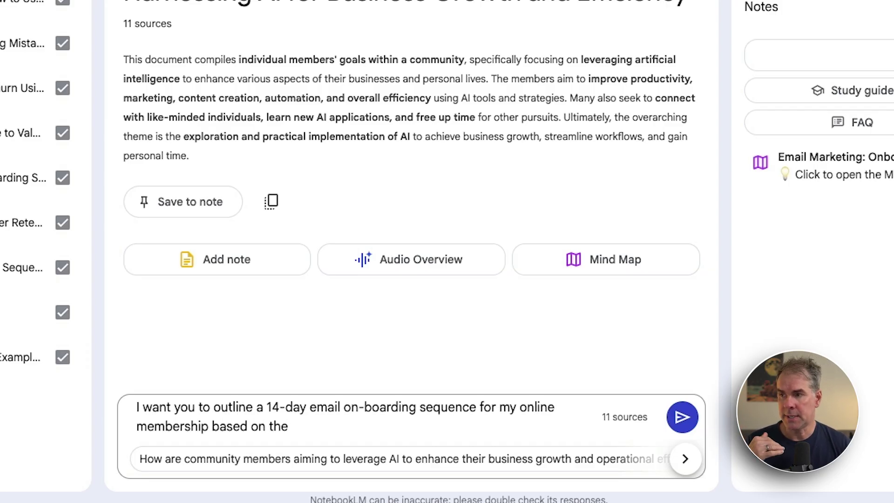
type(" on-boarding and retention best practices as well as the information you have on what new members want")
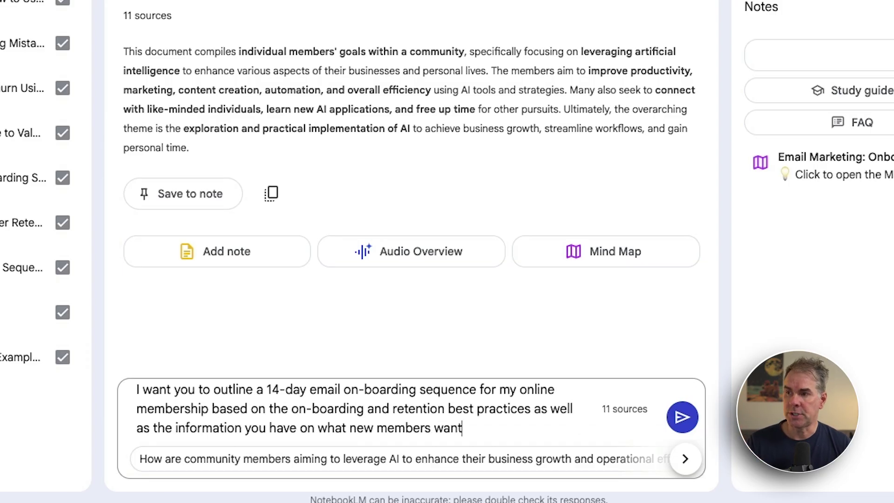
type(" to get from the membership.")
- Replace the drafted prompt with the copied detailed onboarding prompt, specifying email tone and contents of each email, and submit it to the chat
left_click_drag(233, 425, 88, 365)
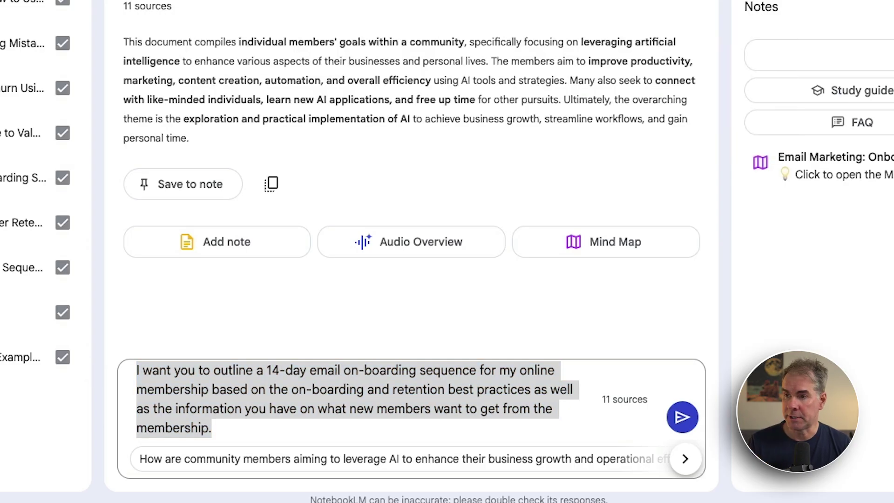
key("super+v")
scroll(579, 464, "down", 10)
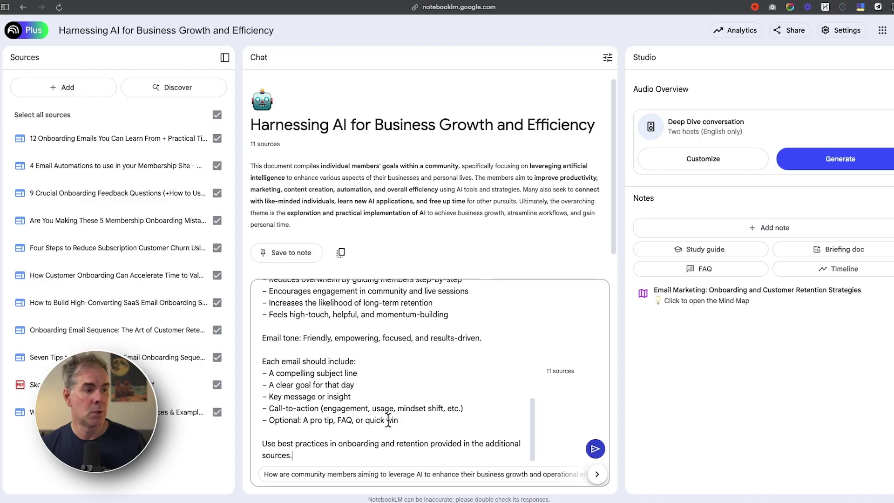
left_click(595, 448)
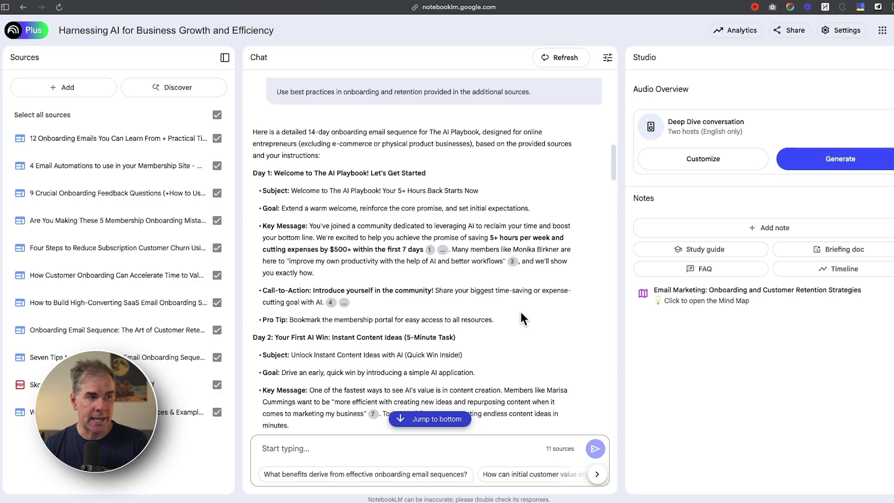
- Read through the daily subjects, goals, key messages and calls to action in the generated onboarding email sequence
scroll(431, 247, "down", 3)
scroll(433, 255, "down", 8)
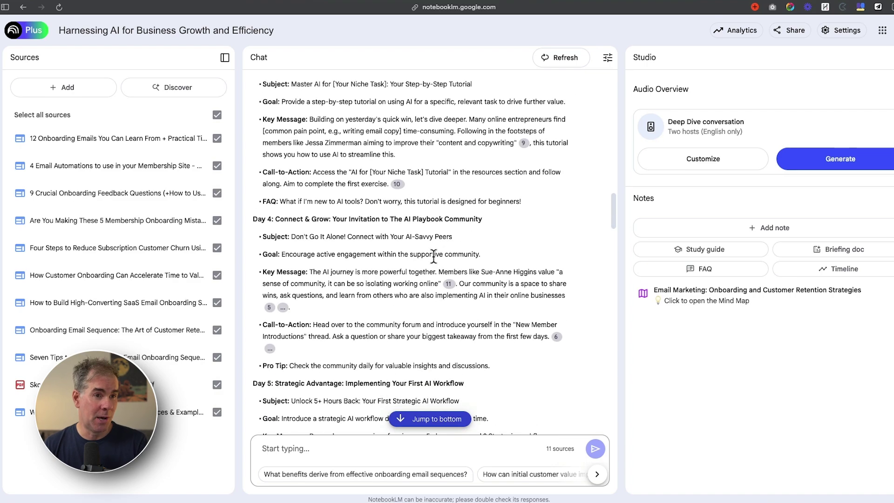
scroll(433, 256, "down", 1)
scroll(433, 257, "down", 6)
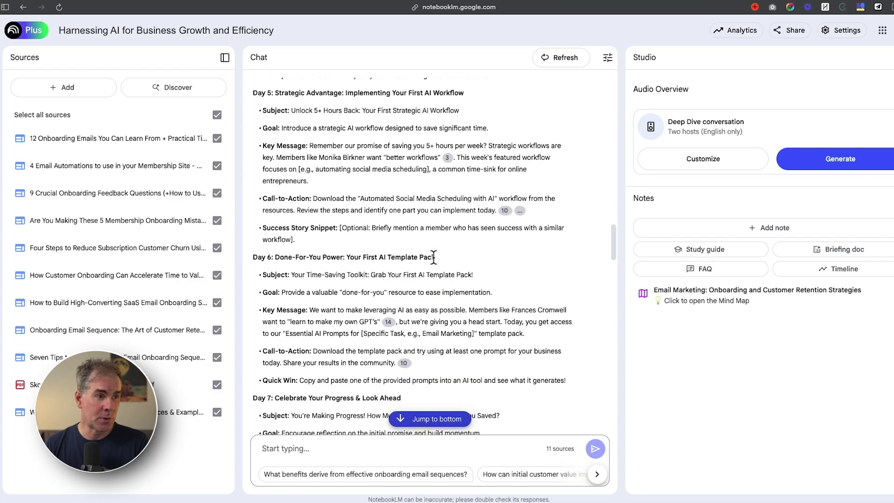
scroll(433, 257, "down", 2)
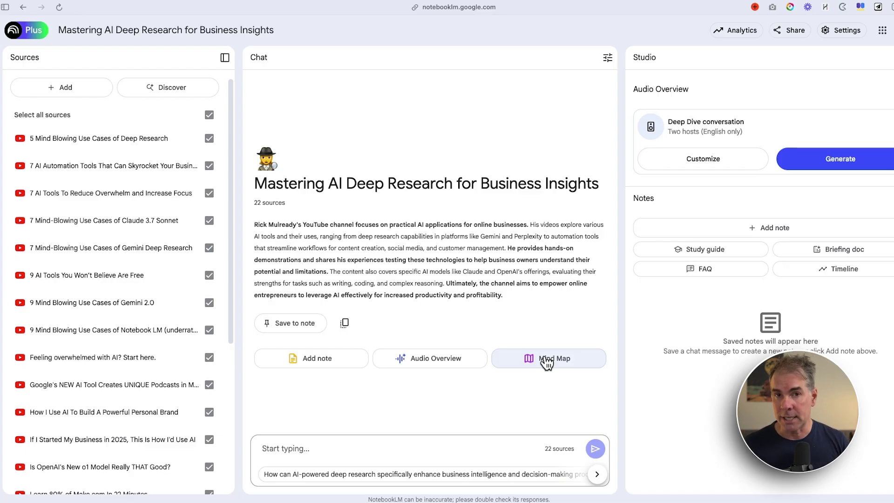
- Generate a mind map from all the YouTube video sources and examine its Content Creation & Repurposing branch
left_click(564, 363)
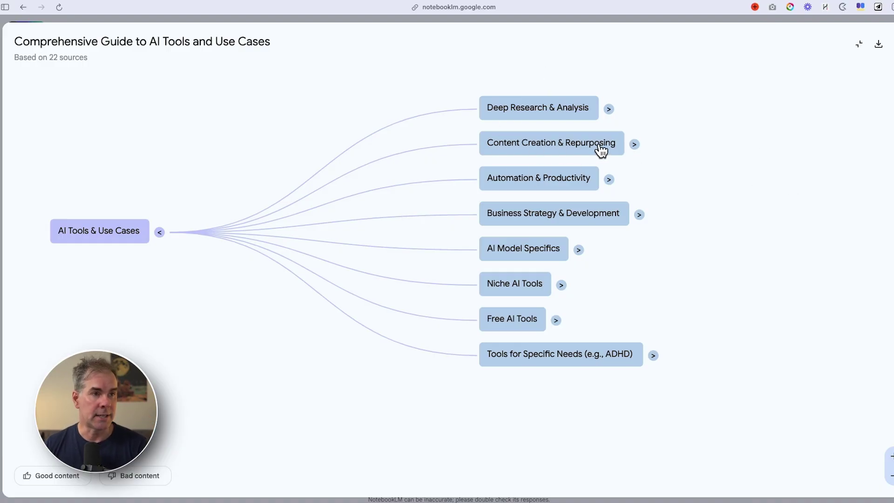
left_click(634, 144)
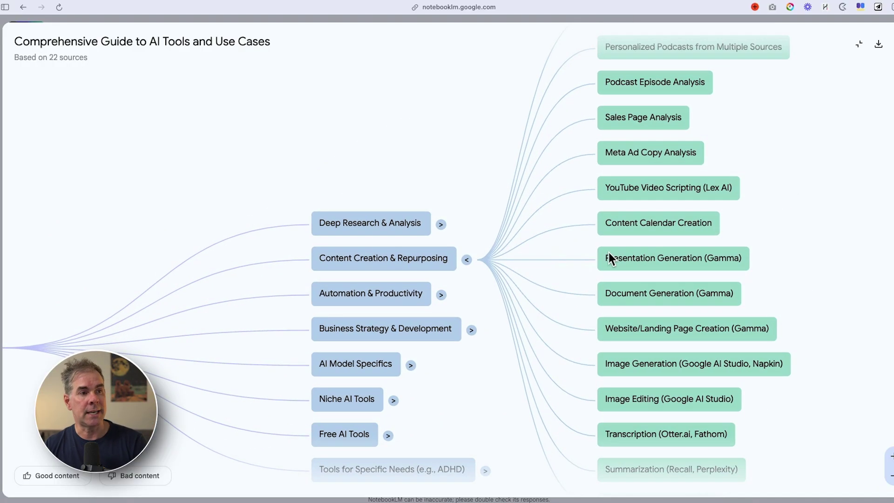
left_click_drag(832, 214, 803, 260)
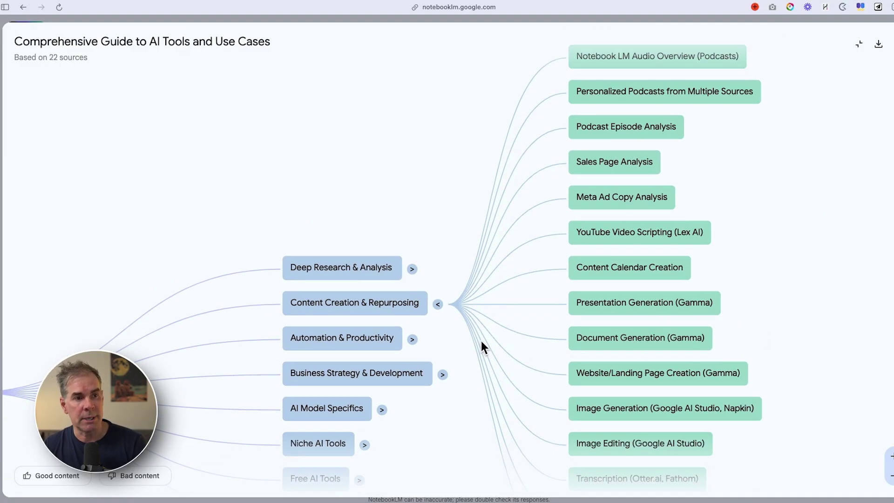
left_click(439, 305)
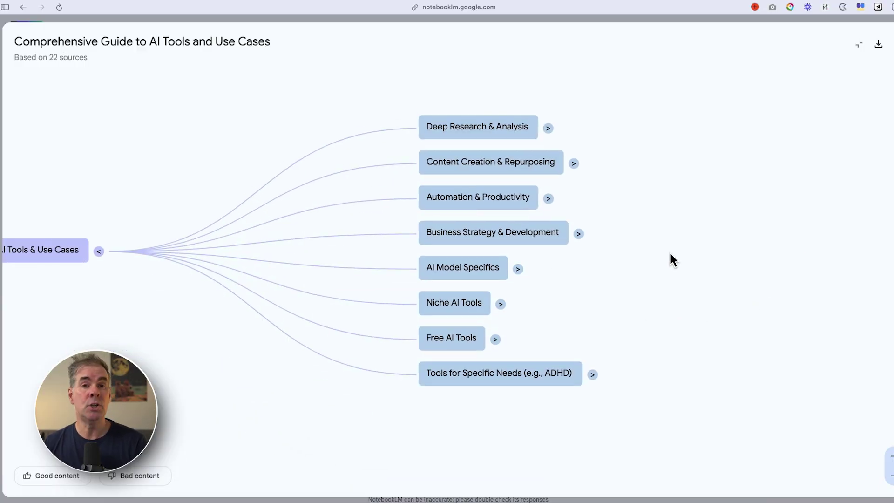
- Expand the Automation & Productivity branch to examine all its topics, and close the mind map
left_click(548, 198)
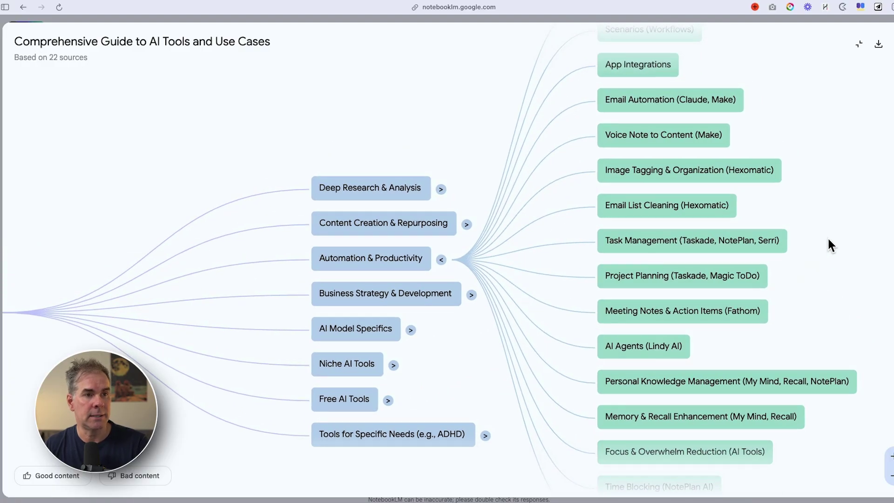
scroll(828, 237, "down", 3)
left_click_drag(846, 234, 782, 246)
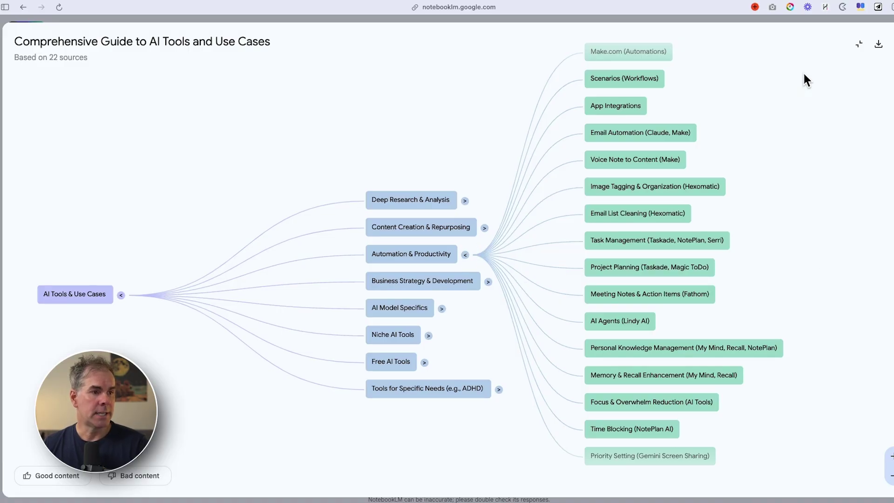
left_click(859, 44)
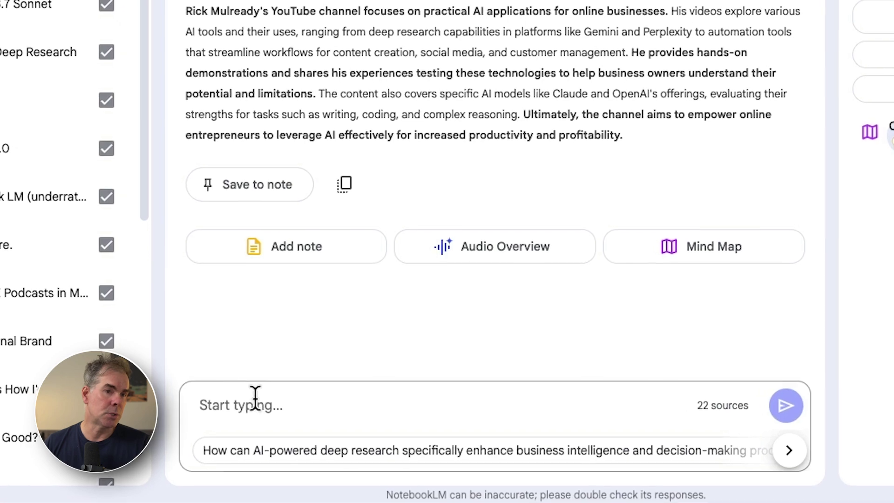
- Ask the chat to find new YouTube video topics that align with the current content but have not been specifically talked about on the channel
left_click(230, 395)
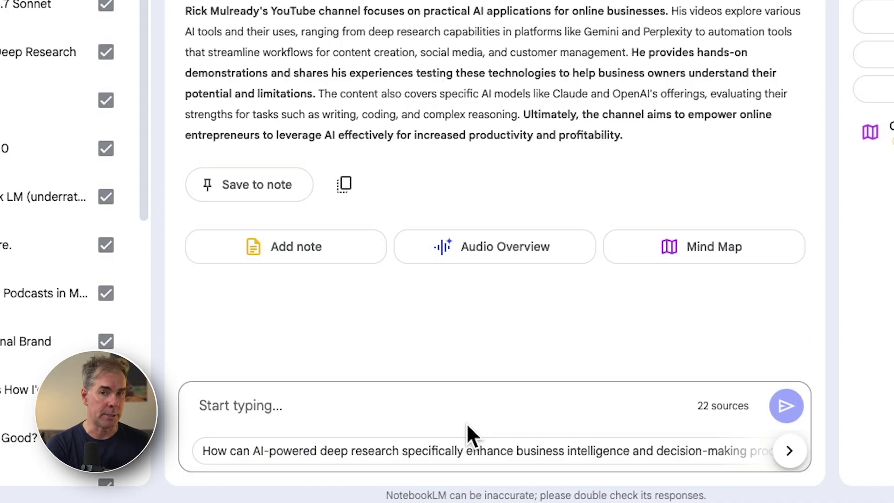
type("Your job is to find")
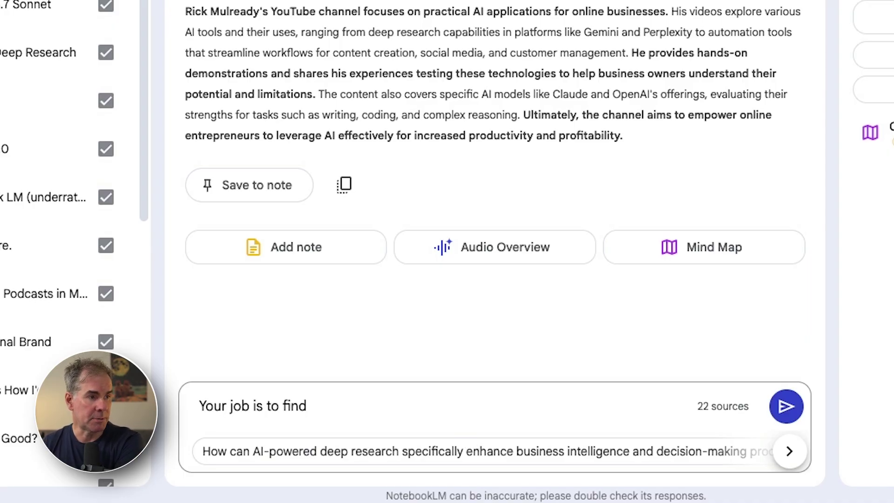
type(" new YouTube video topics")
key("BackSpace")
key("BackSpace")
key("BackSpace")
key("BackSpace")
key("BackSpace")
key("BackSpace")
type("YouTube video topics that")
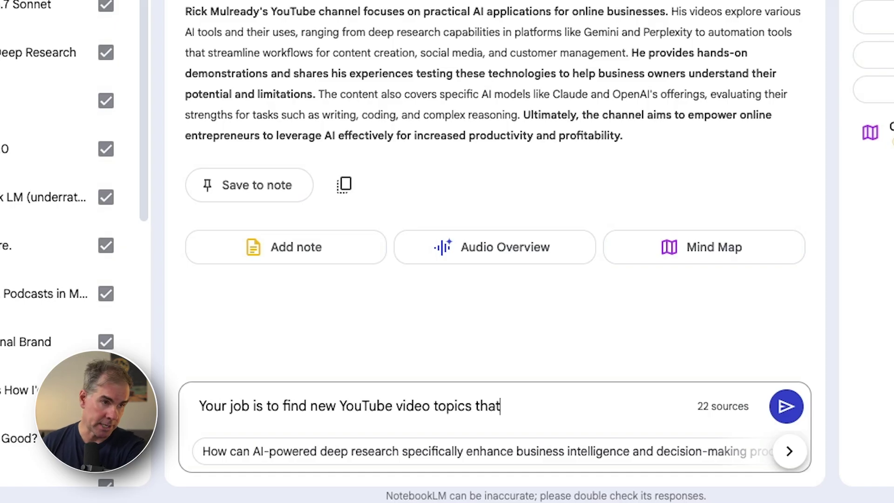
type(" align with my current content but yet I've not")
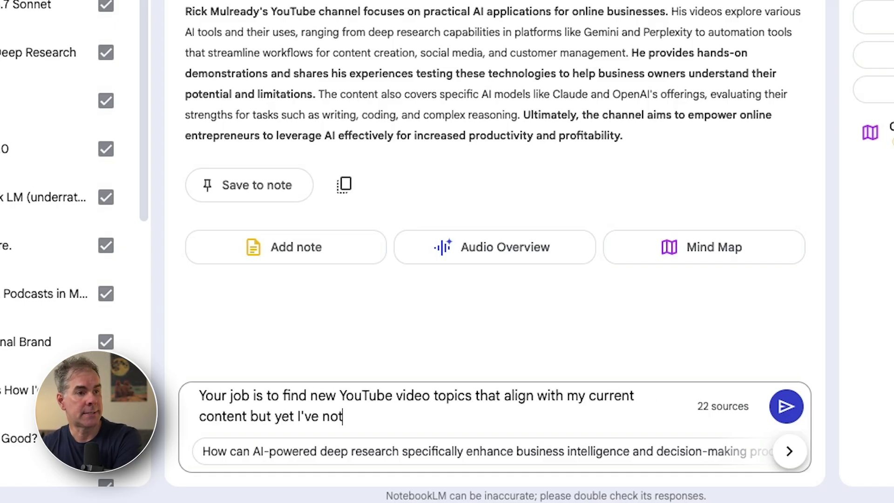
type(" specifically talked about on my channel")
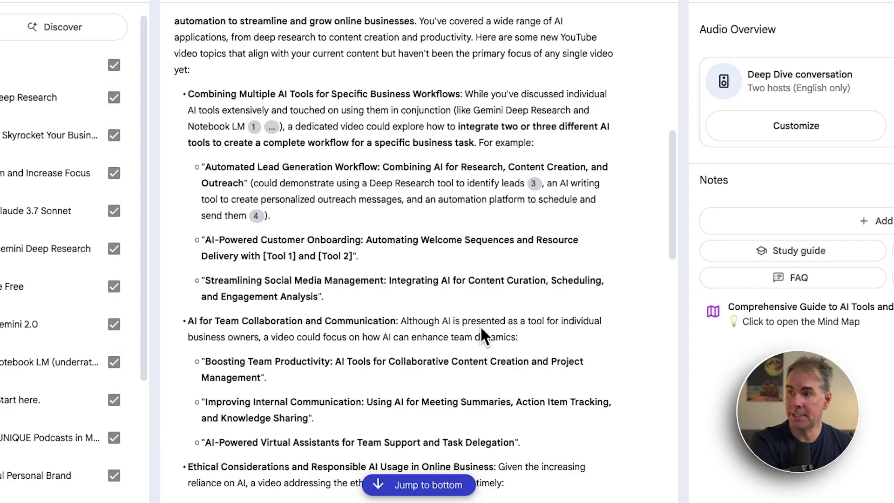
- Copy the suggested video title "AI in 2025 and Beyond: Emerging Trends and Their Impact on Online Businesses" from the chat answer
scroll(482, 328, "down", 5)
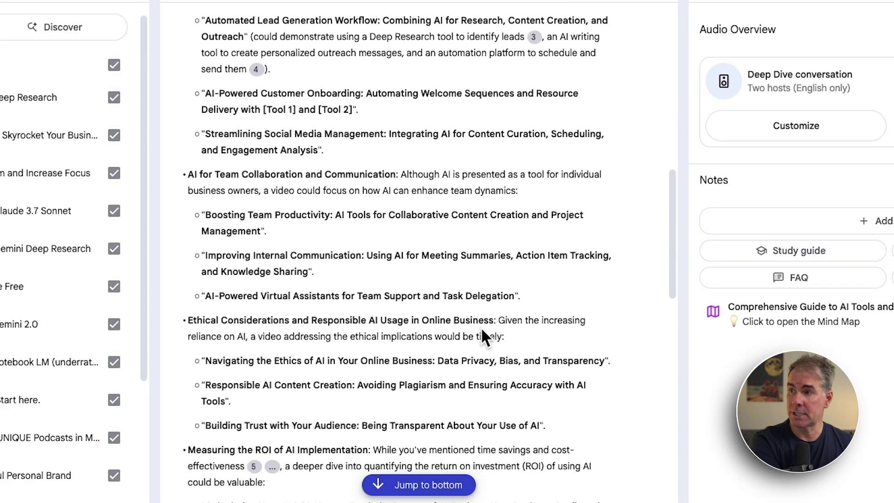
scroll(482, 326, "down", 4)
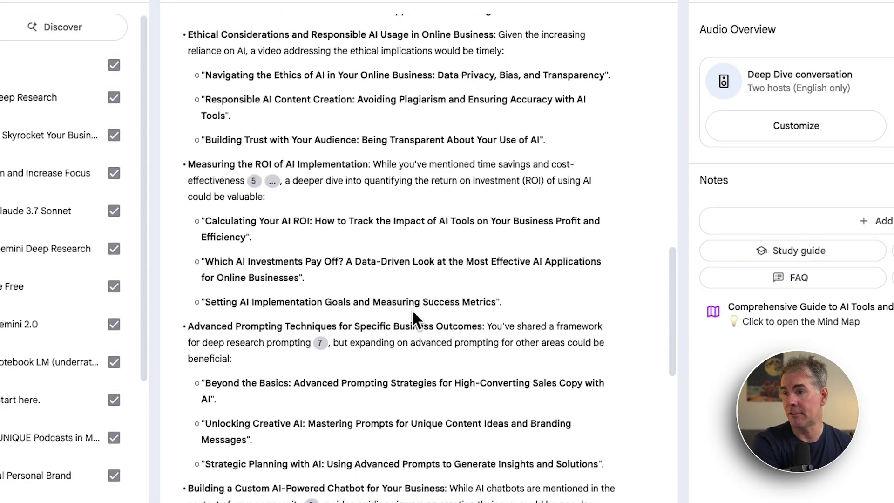
scroll(395, 317, "down", 1)
scroll(392, 322, "down", 8)
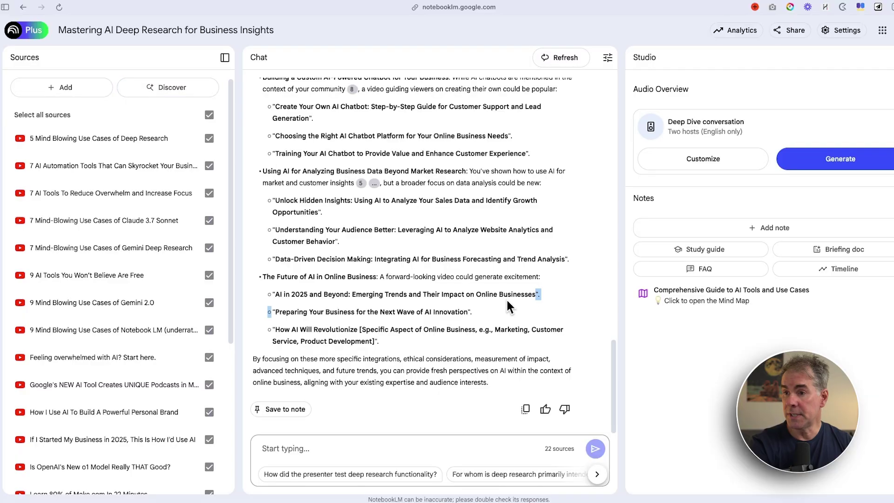
left_click_drag(563, 312, 223, 309)
left_click_drag(288, 289, 274, 294)
key("super+c")
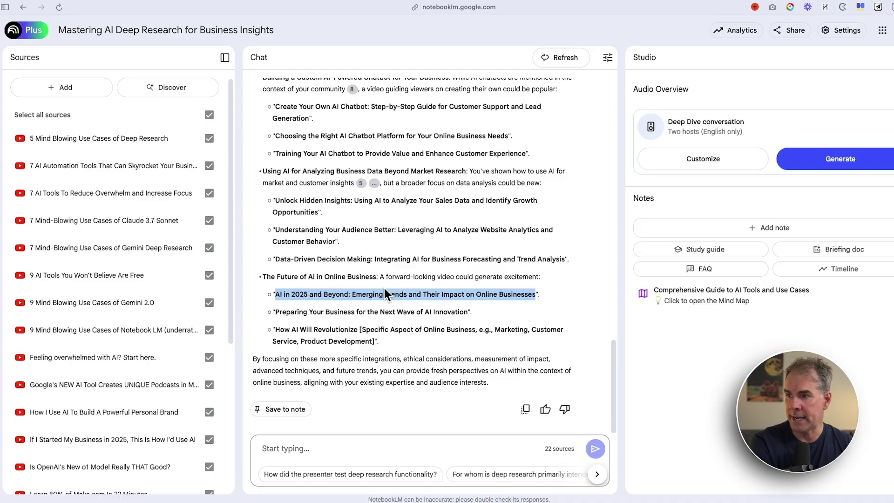
- Search for new sources on "AI in 2025 and Beyond: Emerging Trends and Their Impact on Online Businesses"
left_click(152, 89)
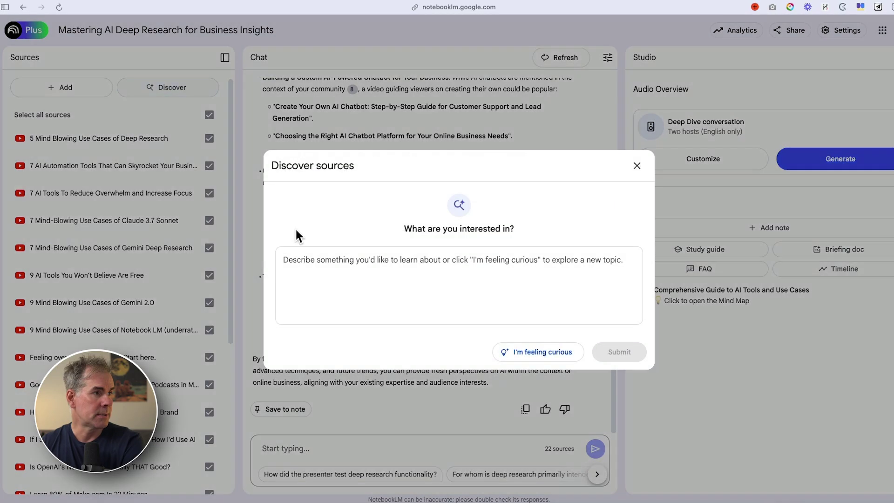
key("super+v")
left_click(617, 353)
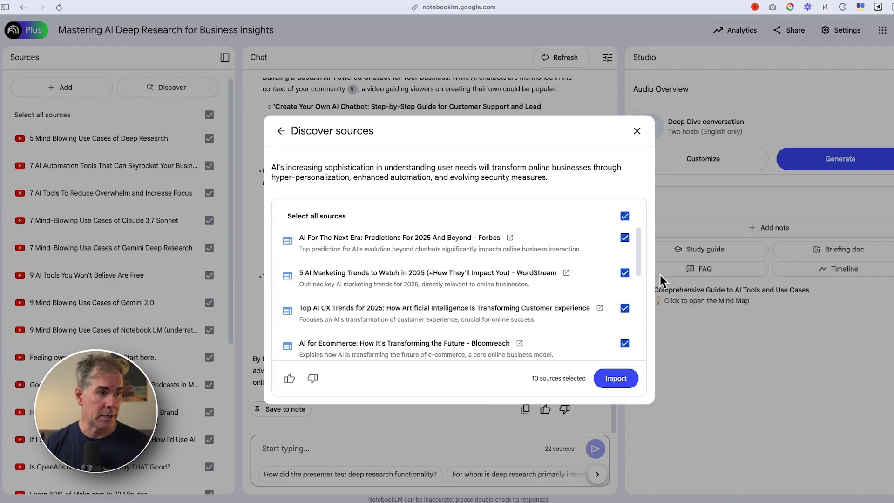
- Review the titles and descriptions of the suggested sources on AI trends for online businesses
scroll(393, 338, "down", 5)
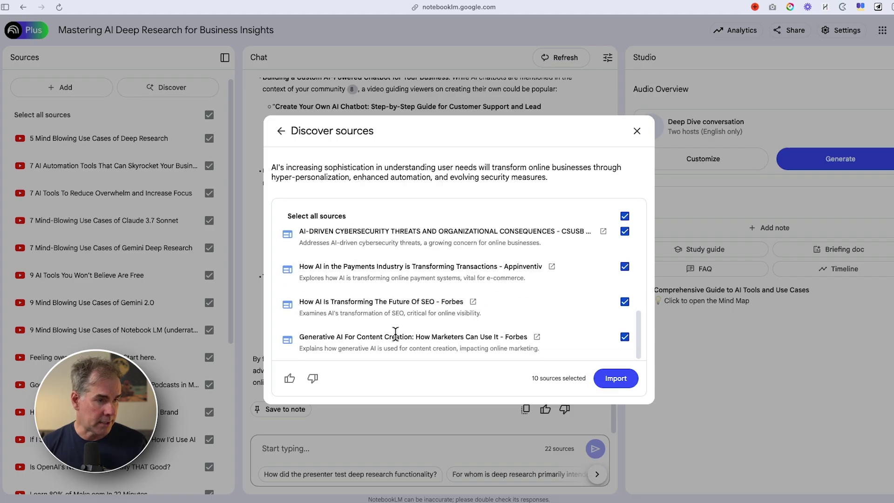
scroll(568, 291, "up", 3)
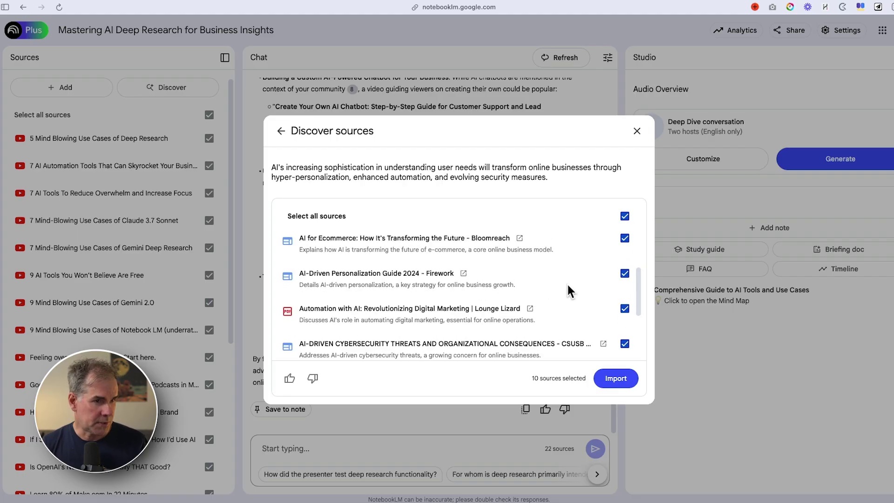
scroll(568, 286, "up", 1)
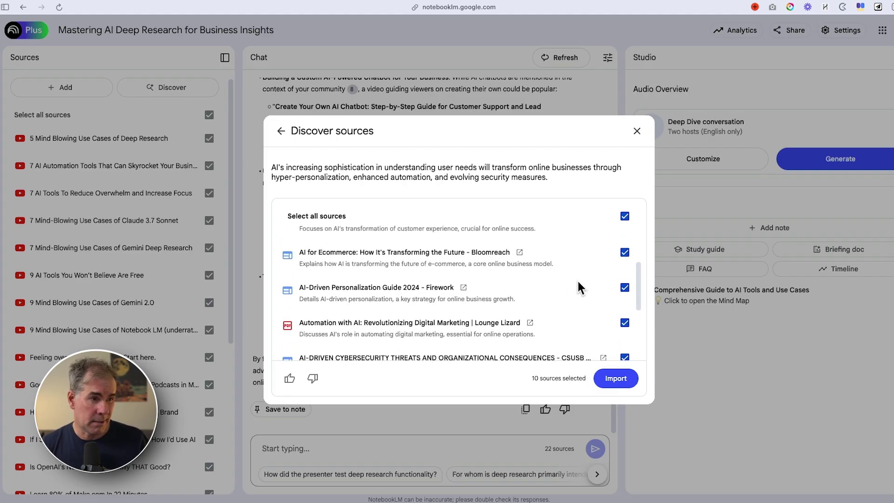
scroll(578, 286, "up", 1)
scroll(571, 285, "up", 4)
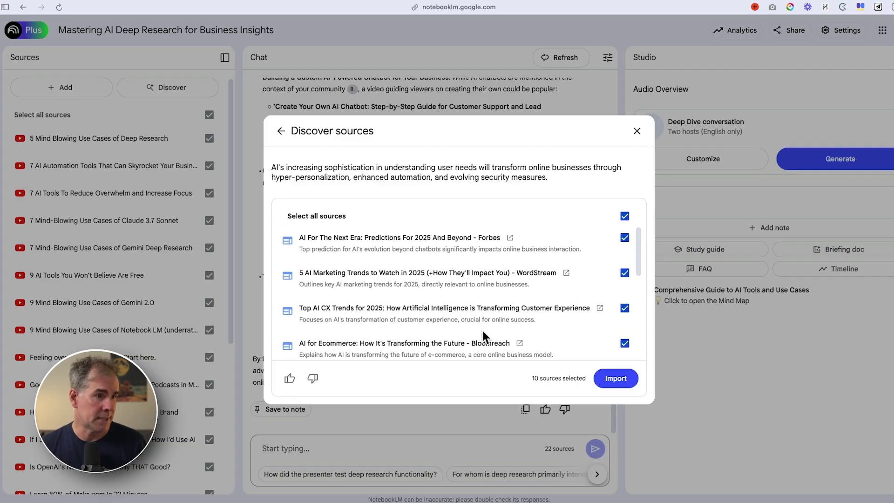
- Import all the suggested web sources on AI trends for online businesses into the notebook
left_click(615, 379)
scroll(154, 303, "down", 3)
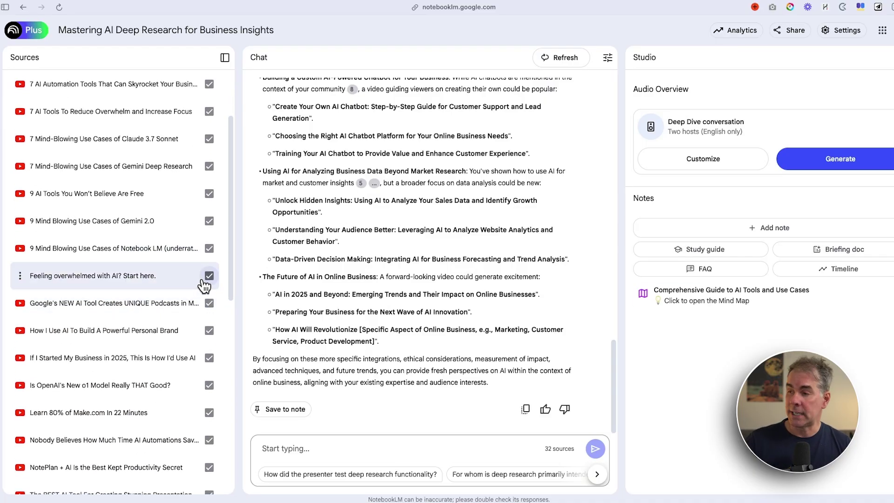
scroll(184, 347, "up", 3)
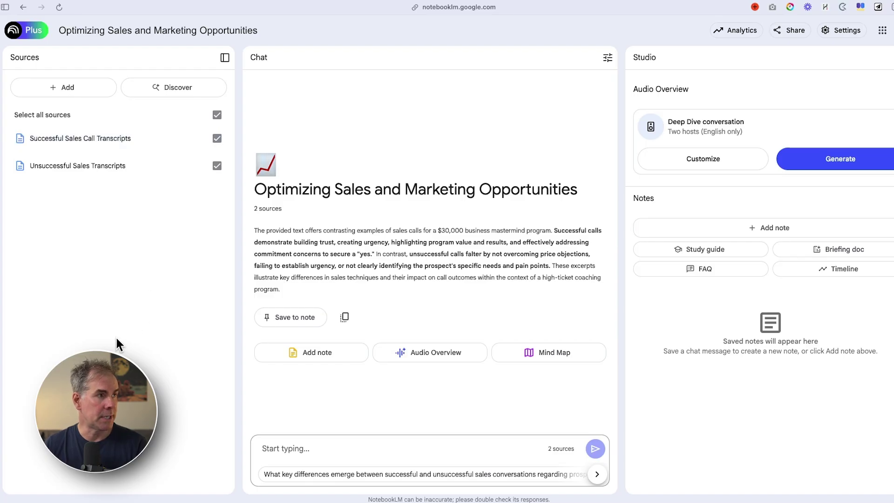
- Generate a mind map from the two sales transcript sources and expand its Successful Sales Calls and Unsuccessful Sales Calls branches
left_click(565, 357)
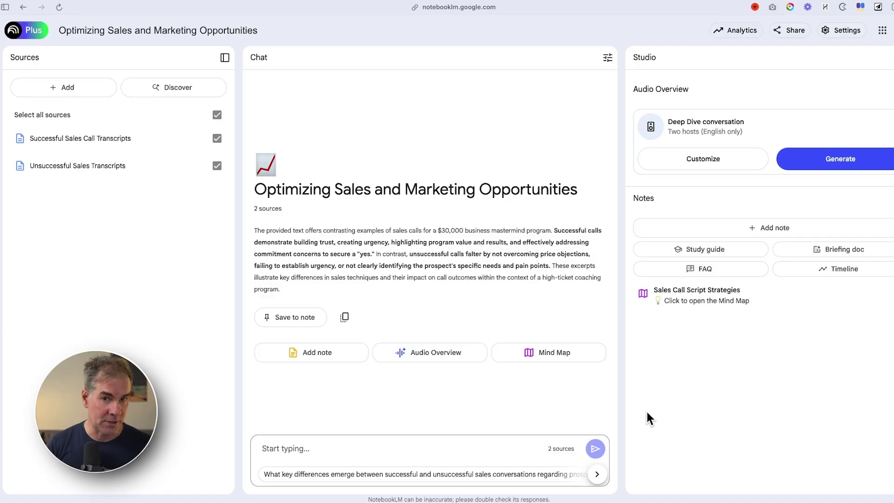
left_click(663, 294)
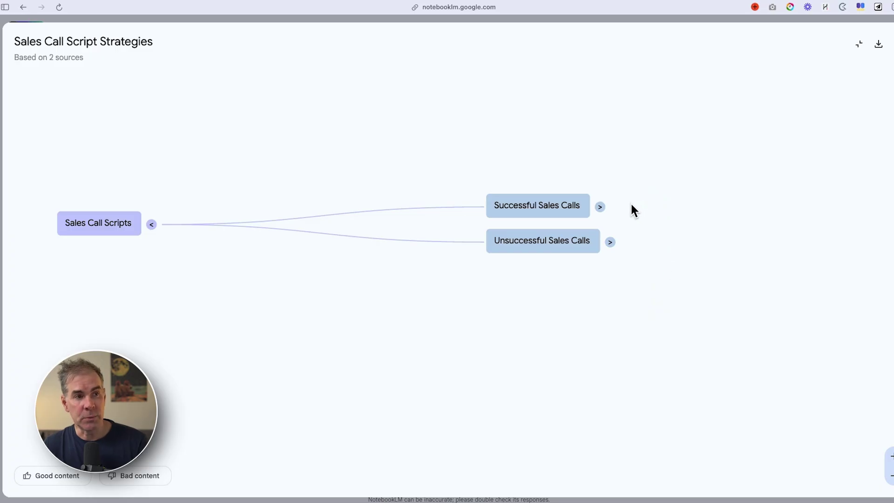
left_click(600, 207)
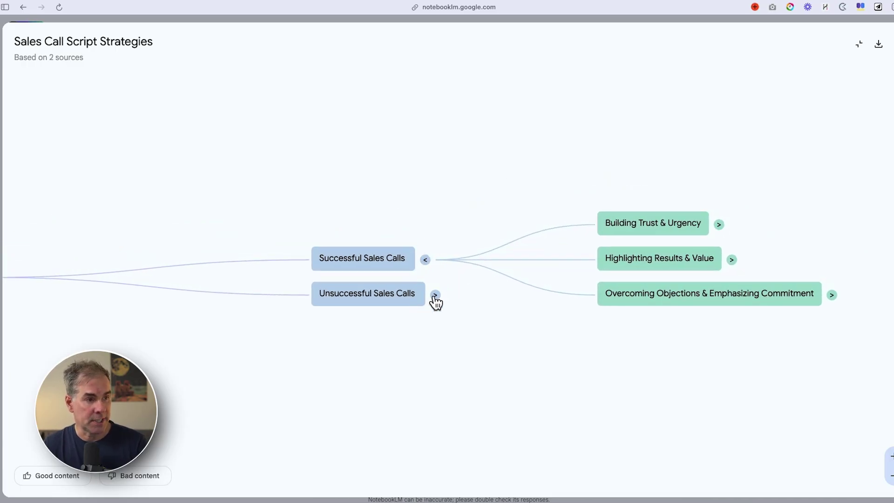
left_click(440, 293)
left_click_drag(746, 365, 614, 404)
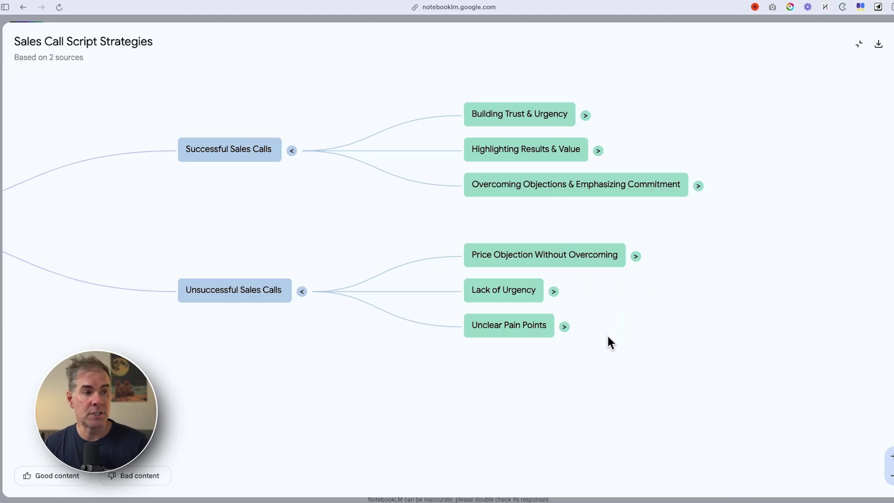
- Explore the mind map's subtopics under Unclear Pain Points, Building Trust & Urgency, and Highlighting Results & Value
left_click(564, 327)
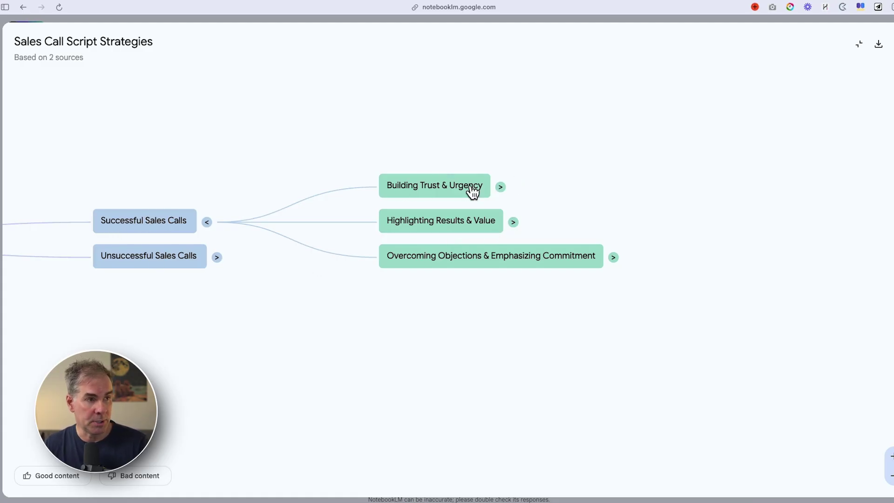
left_click(501, 186)
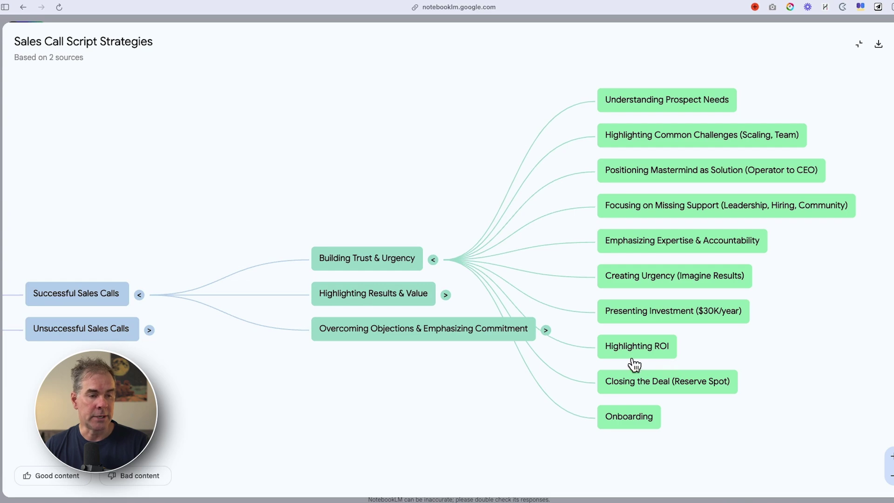
left_click(445, 295)
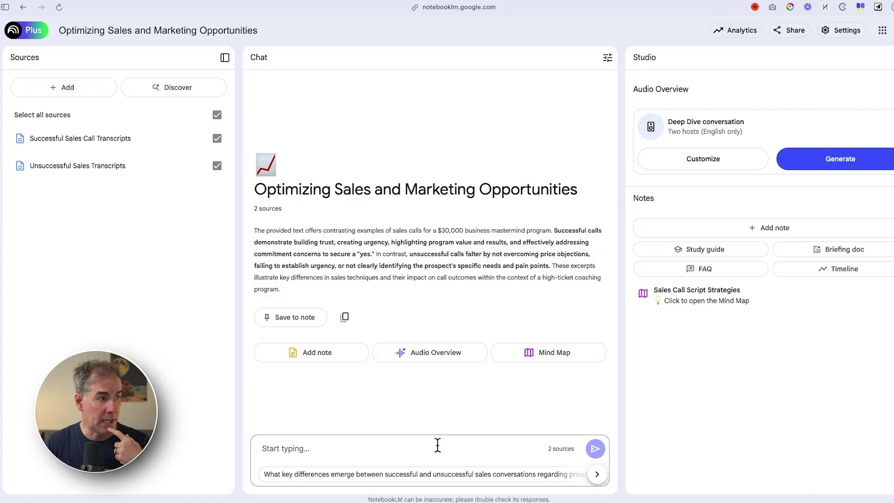
- Ask the chat the suggested question about key differences between successful and unsuccessful sales conversations regarding prospect engagement and addressing concerns
left_click(433, 474)
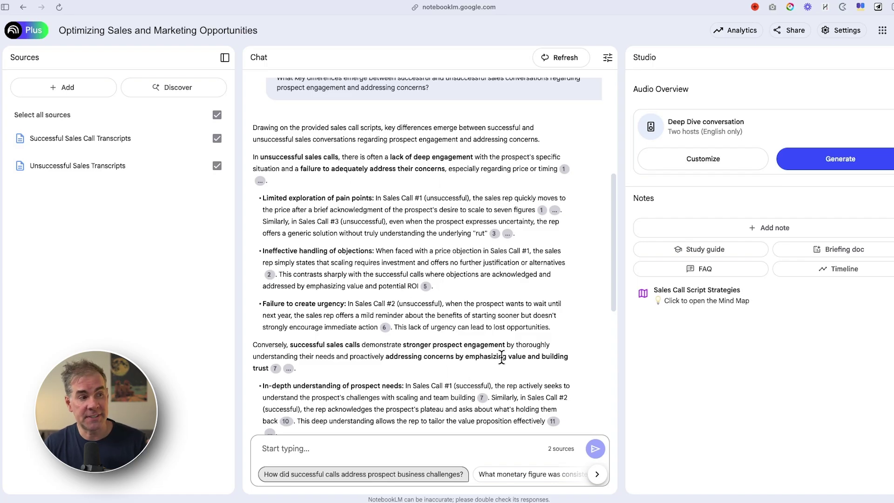
scroll(501, 357, "down", 1)
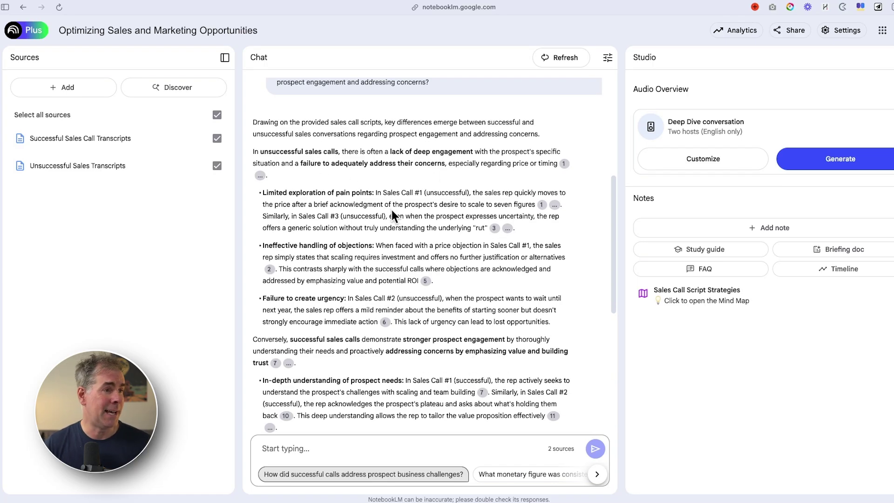
- Open source discovery for the sales notebook, ready for a topic description
left_click(168, 94)
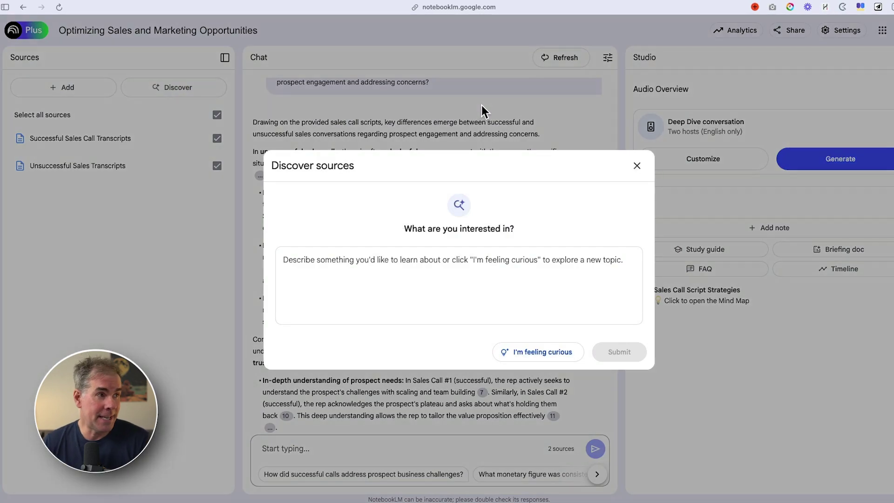
left_click(377, 264)
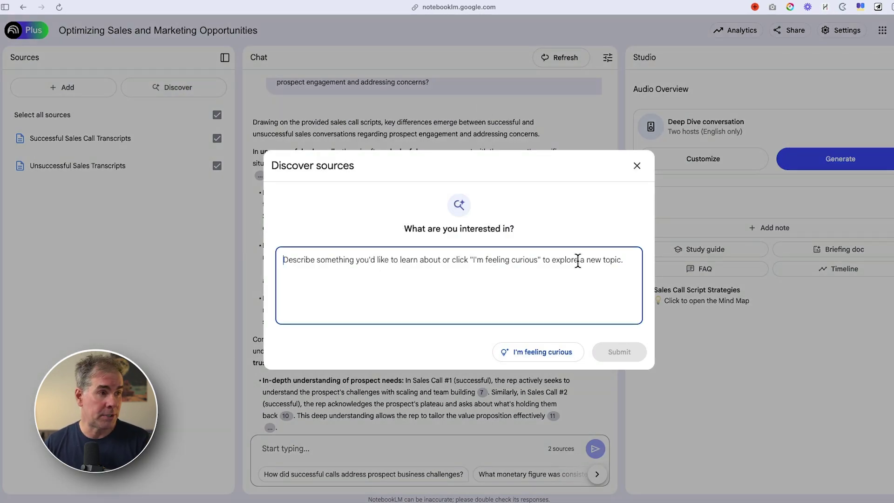